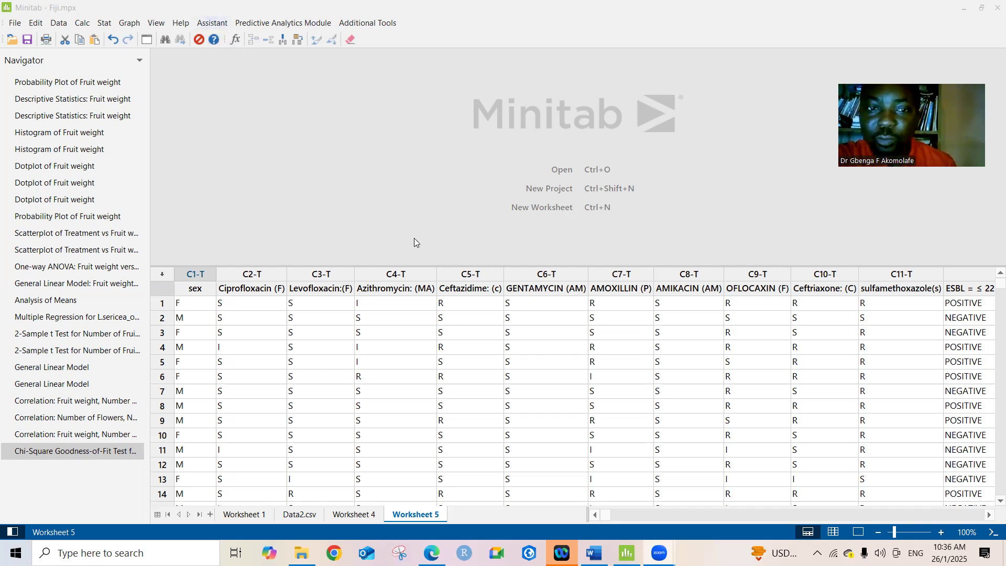
Review the Assistant's hypothesis tests for one, two and more samples, including the chi-square options, and close the overview.
click(209, 25)
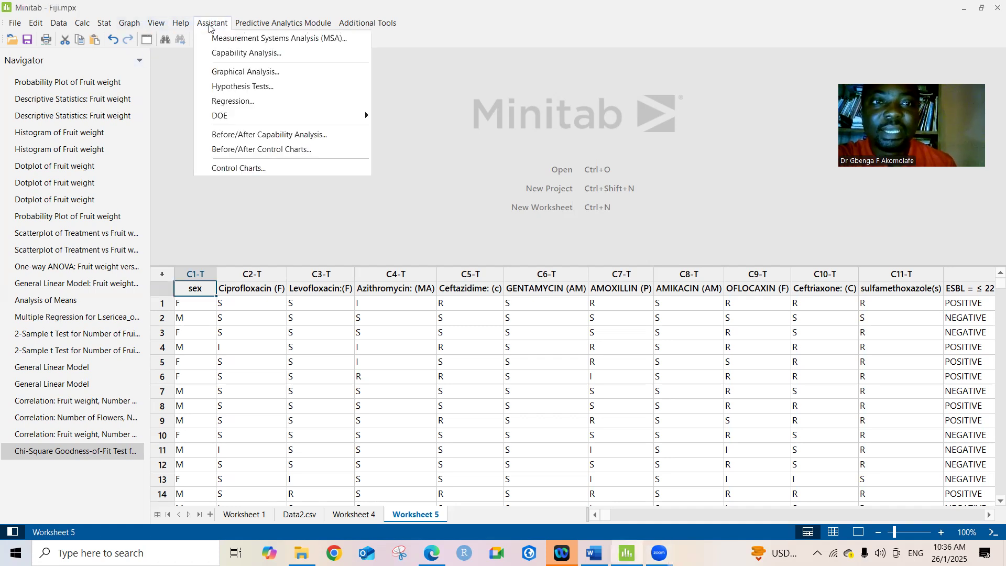
click(233, 88)
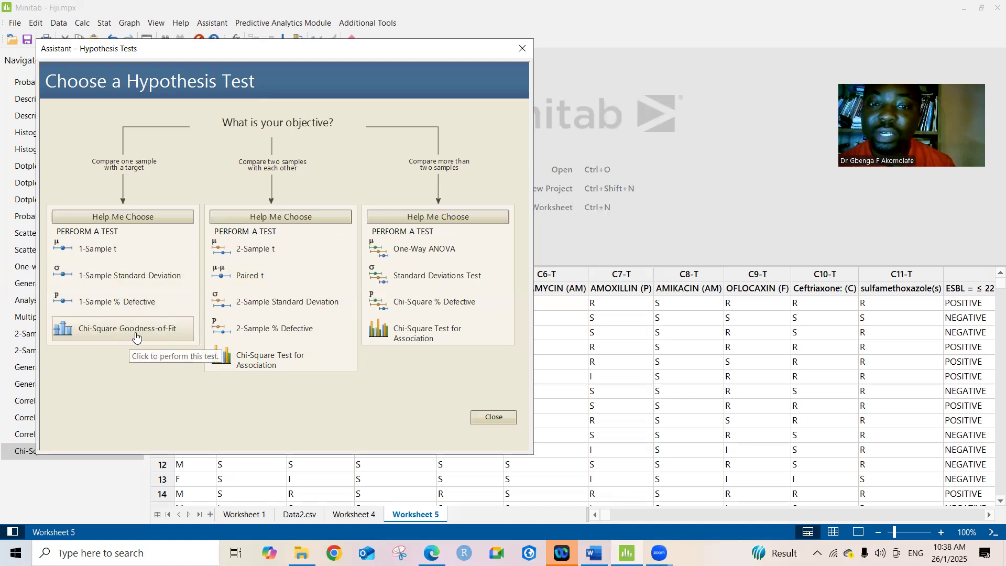
click(482, 417)
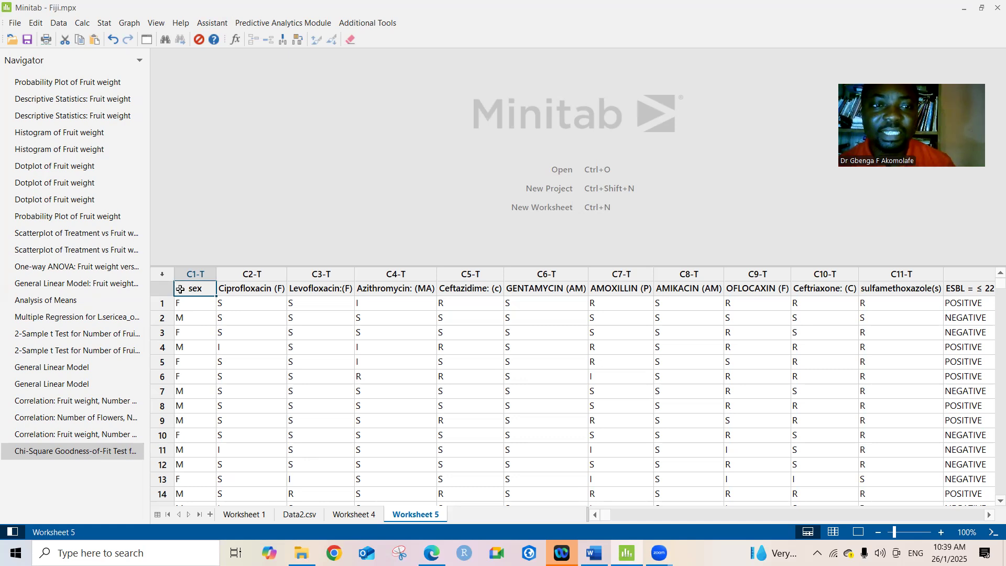
Examine the variables across Worksheet 5, from sex and the antibiotic columns to age, residence and facility.
click(990, 515)
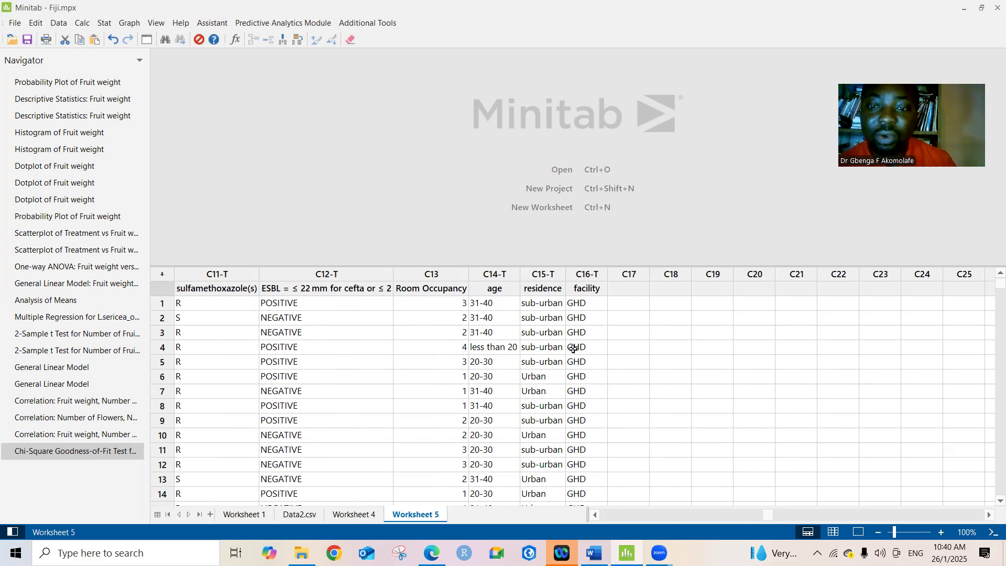
click(594, 516)
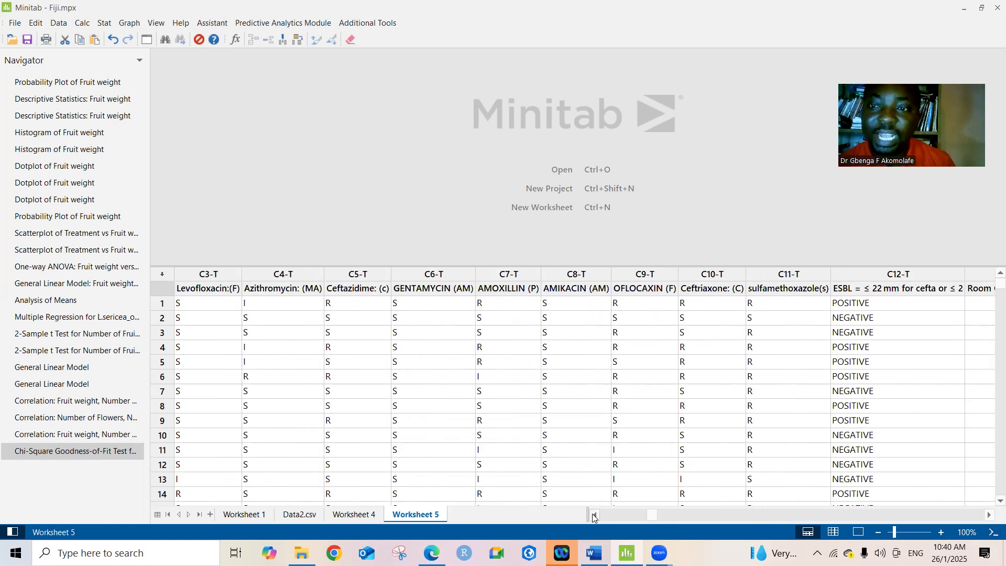
click(594, 515)
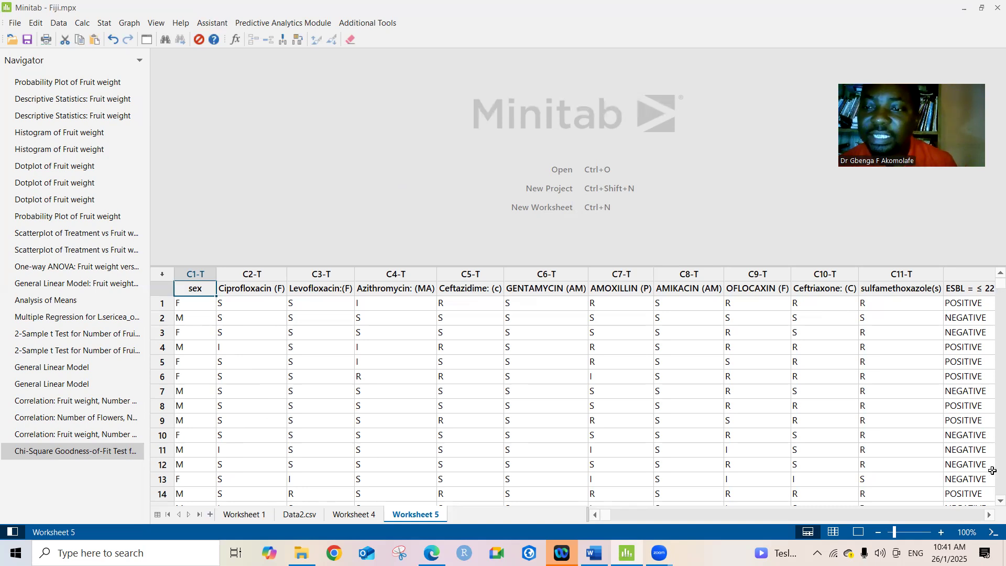
click(990, 516)
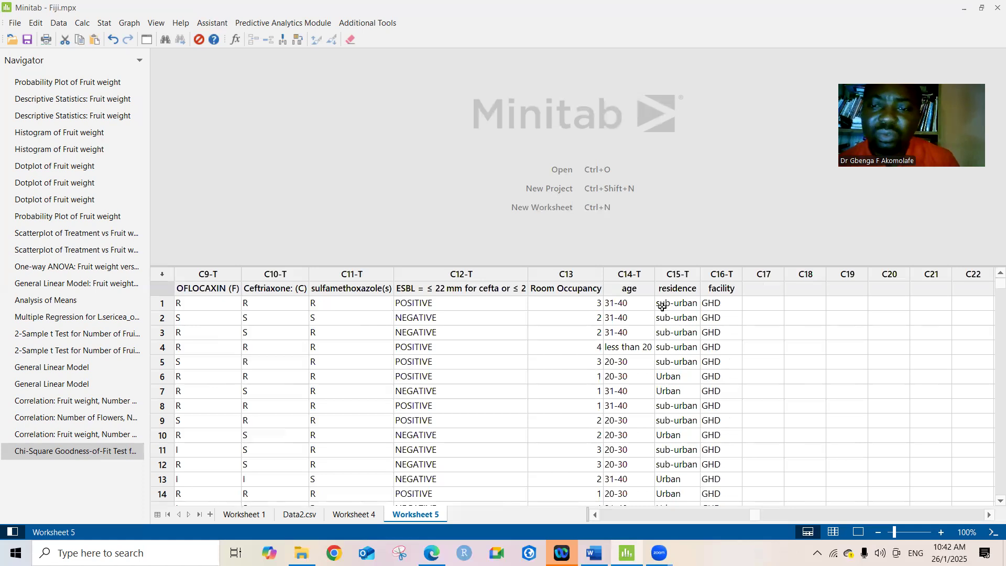
click(595, 513)
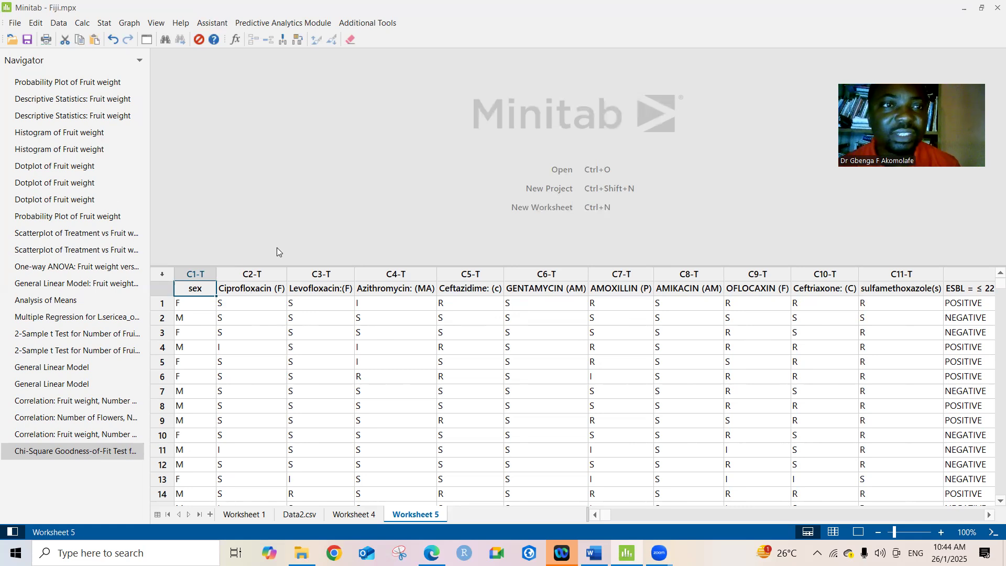
Start a one-variable Chi-Square Goodness-of-Fit Test and clear its existing categorical data entry.
click(104, 23)
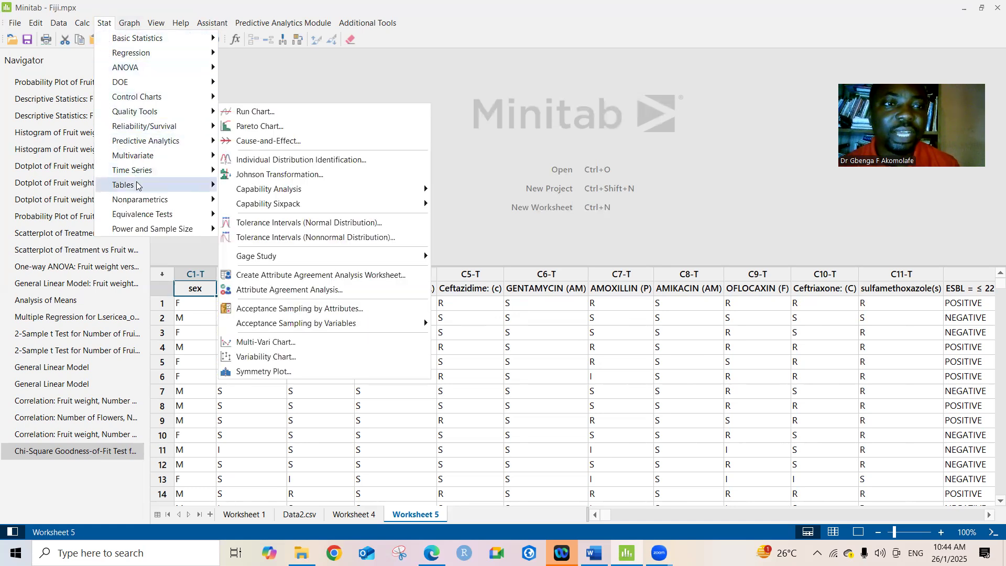
mouse_move(136, 186)
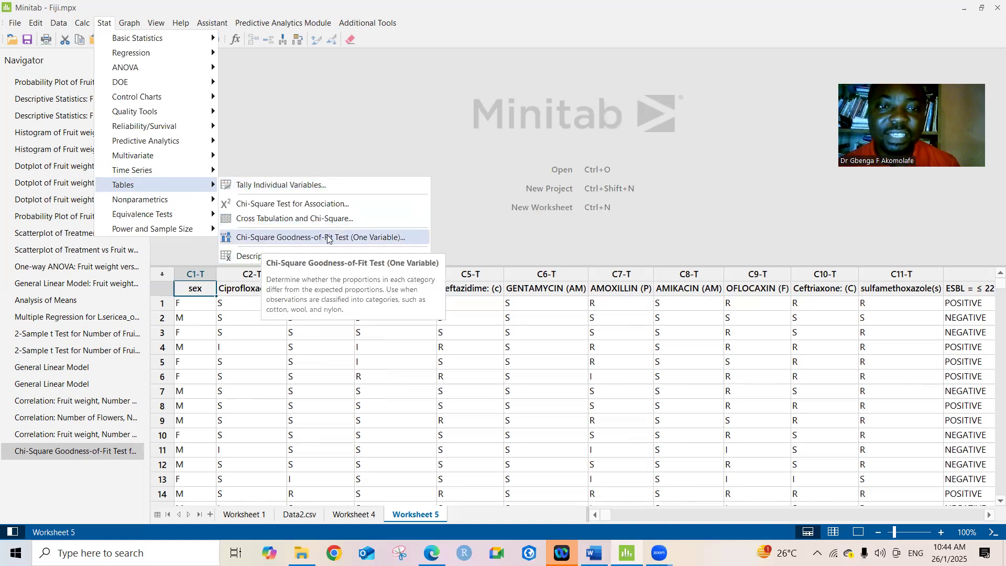
click(356, 241)
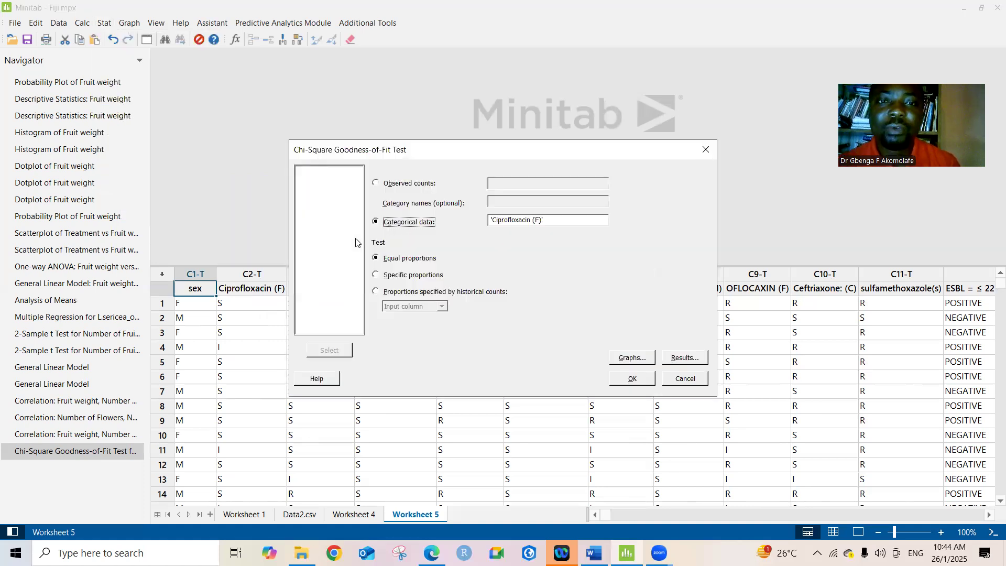
click(548, 224)
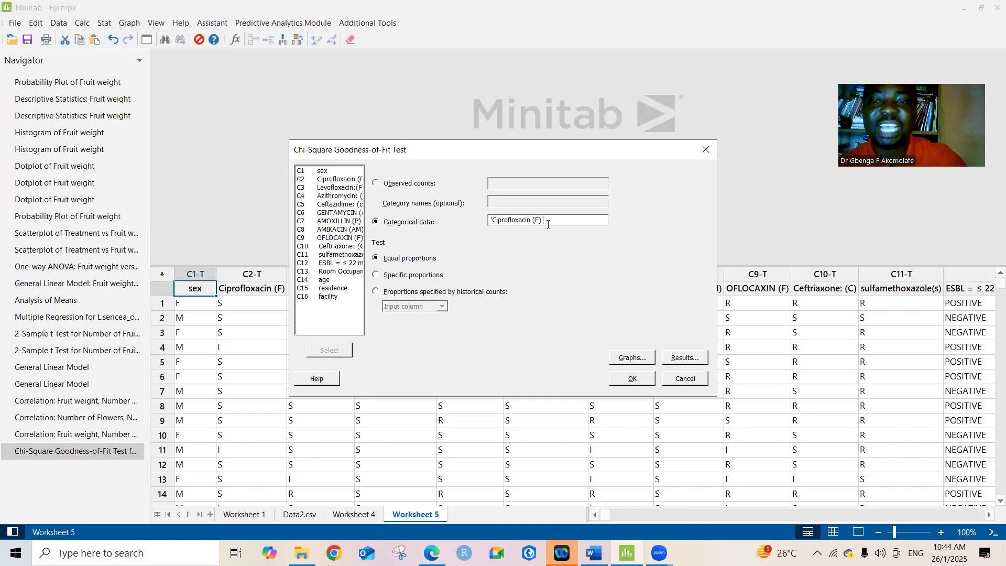
key(BackSpace)
key(BackSpace)
key(BackSpace)
key(BackSpace)
key(BackSpace)
key(BackSpace)
key(BackSpace)
key(BackSpace)
key(BackSpace)
key(BackSpace)
key(BackSpace)
key(BackSpace)
key(BackSpace)
key(BackSpace)
key(BackSpace)
key(BackSpace)
key(BackSpace)
key(BackSpace)
key(BackSpace)
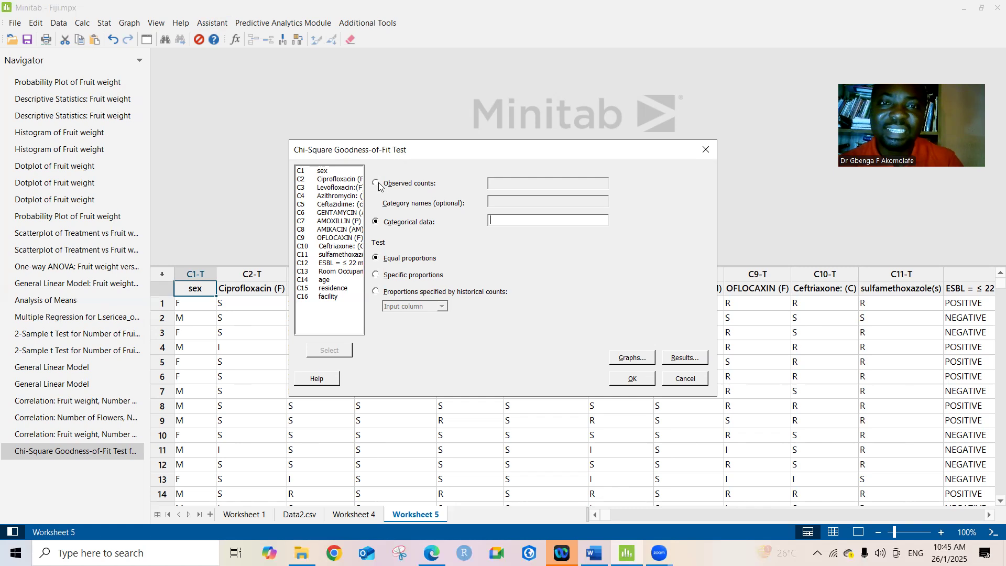
Use the Ciprofloxacin (F) column as the categorical data for the goodness-of-fit test.
click(378, 222)
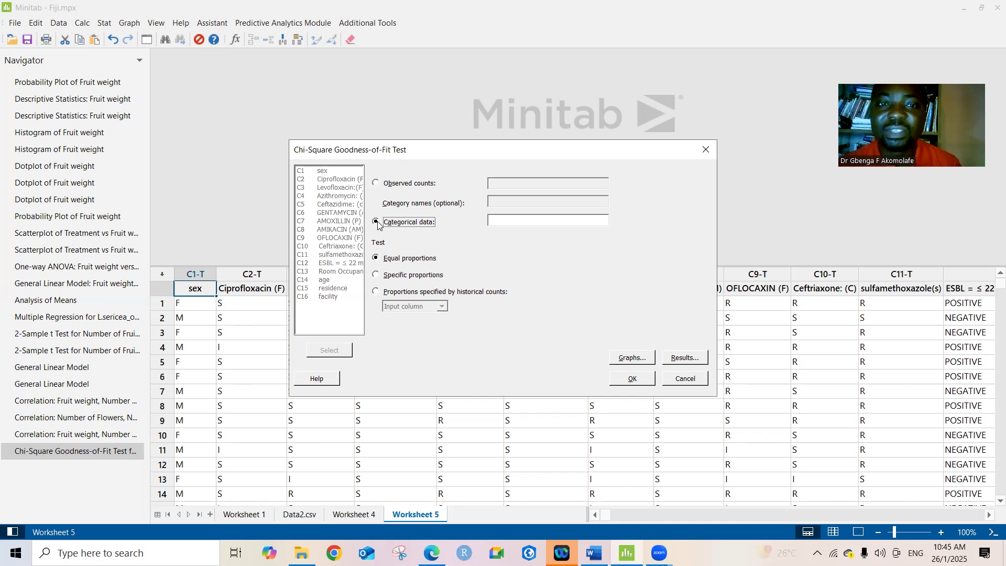
click(507, 221)
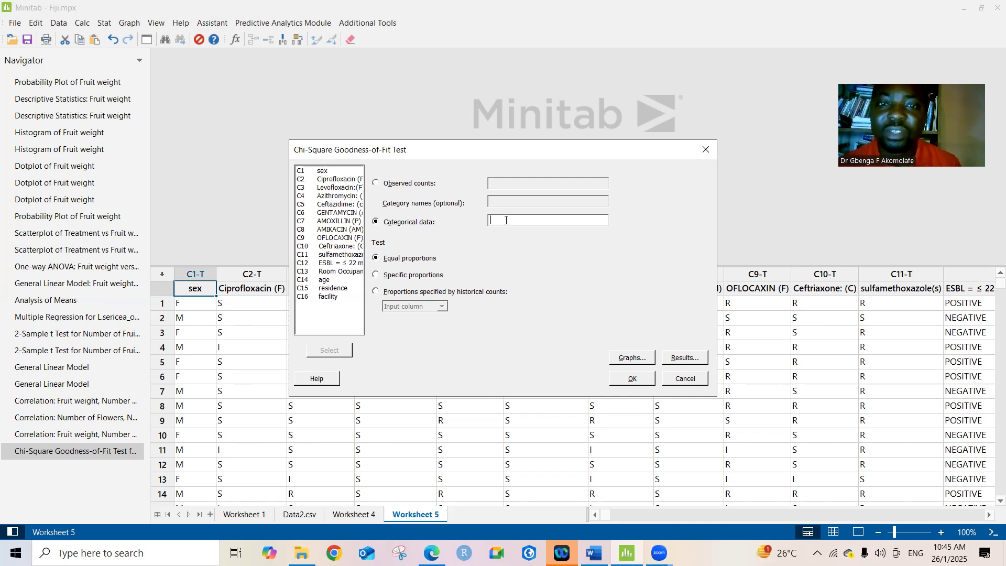
double_click(342, 181)
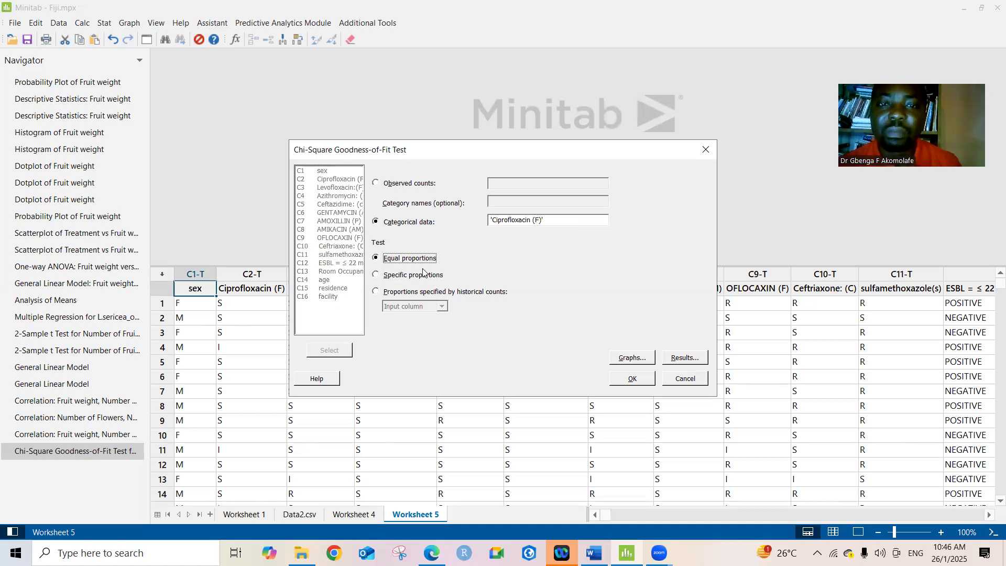
Accept the bar charts of observed and expected values and of chi-square contributions, and run the test with equal proportions.
click(629, 359)
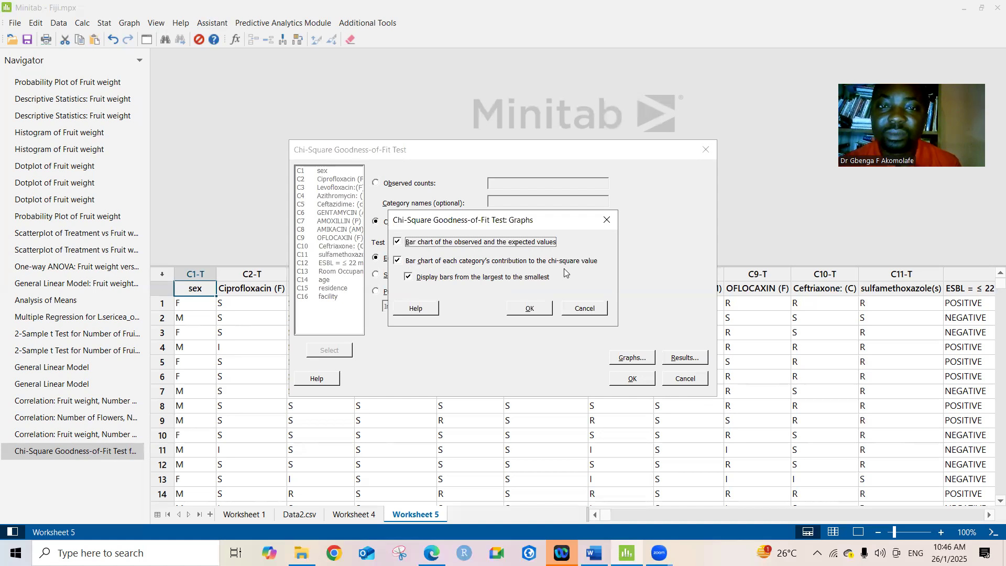
click(540, 310)
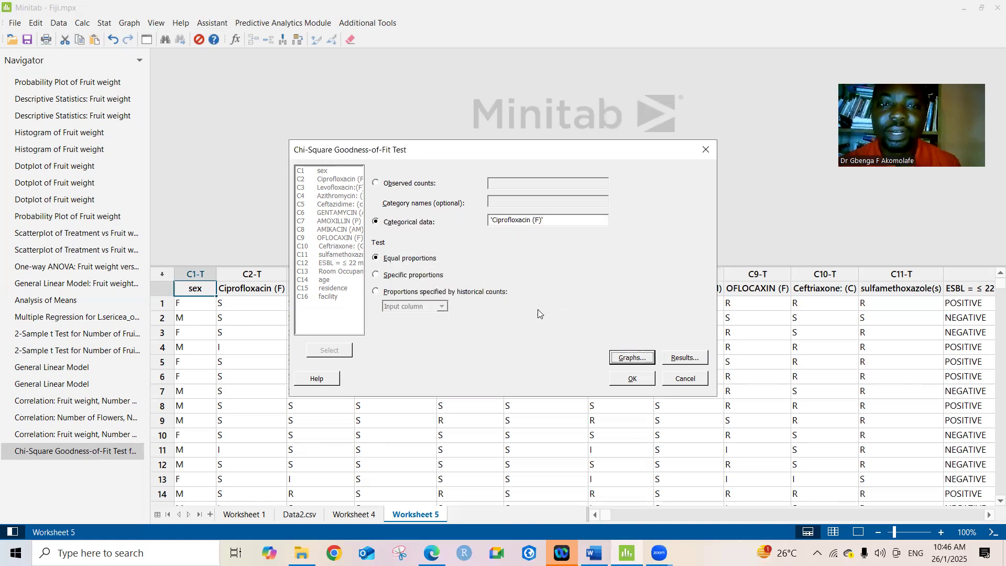
click(630, 381)
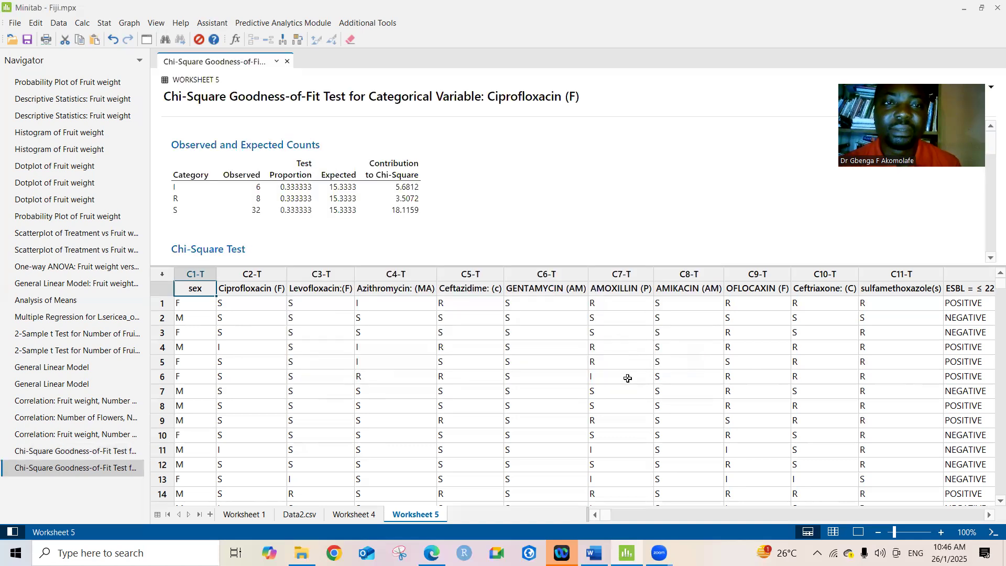
Enlarge the output area above the worksheet to show more of the Ciprofloxacin (F) test results.
click(524, 270)
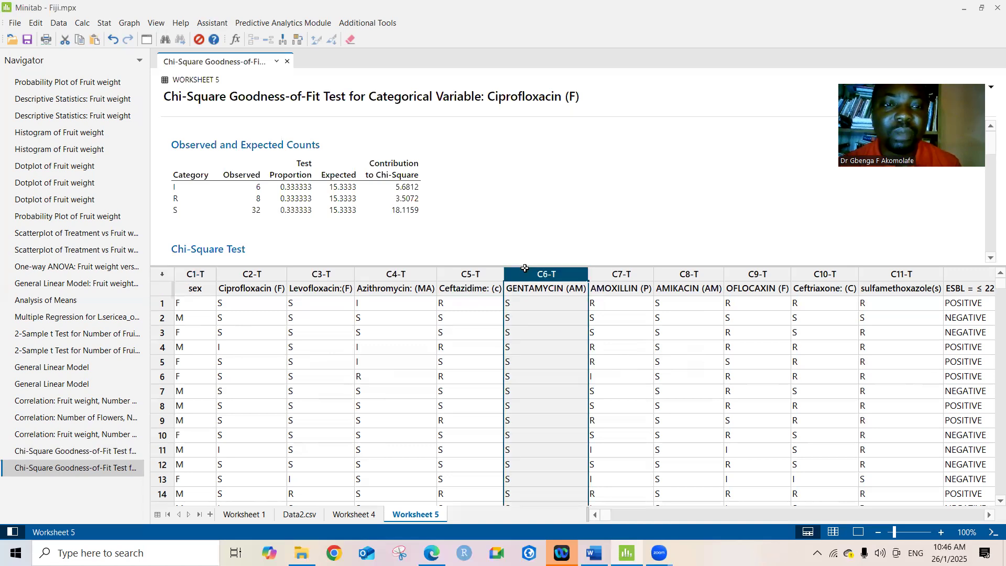
click(496, 242)
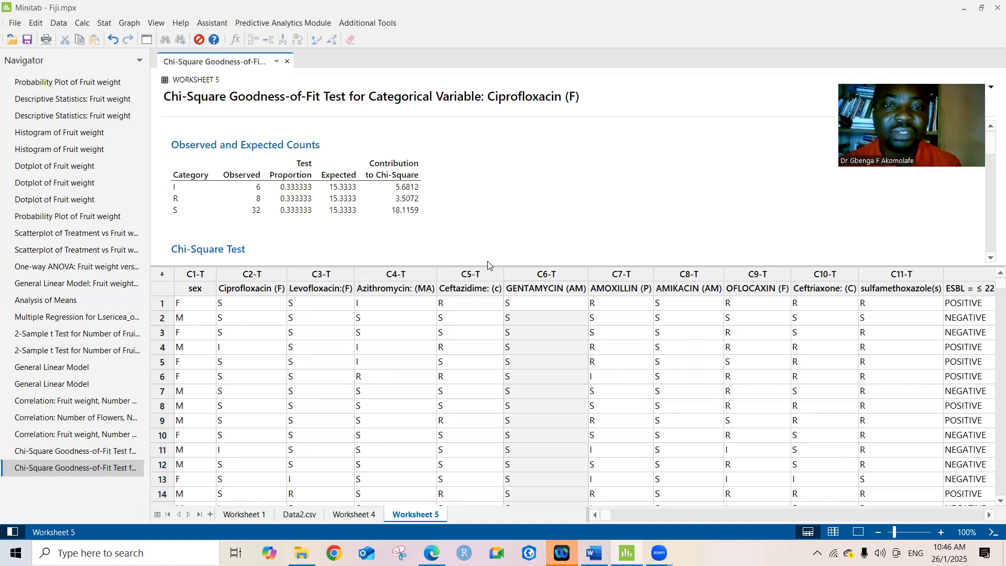
drag(487, 264, 486, 428)
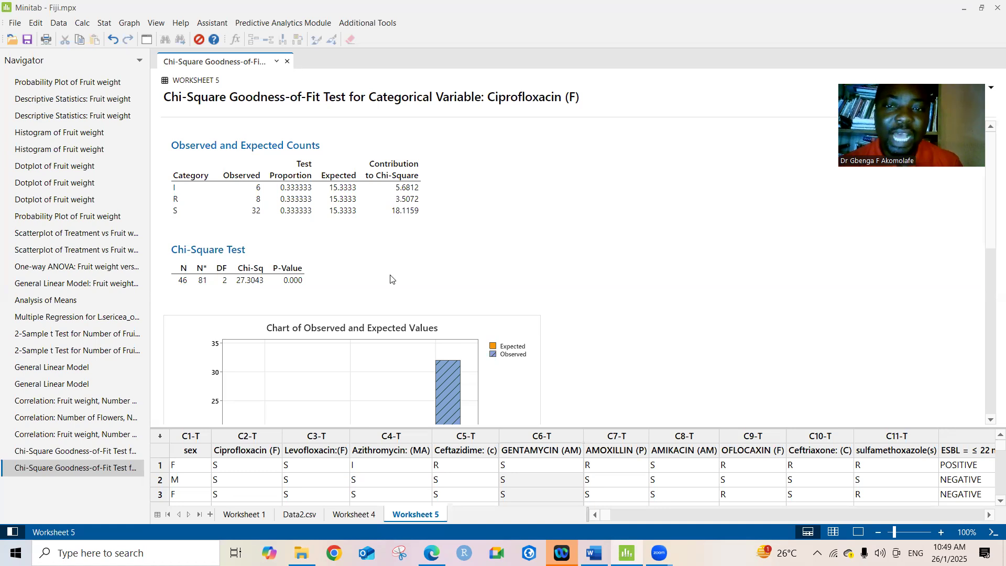
Examine the Chart of Observed and Expected Values, comparing the bars for categories I, R and S.
click(991, 420)
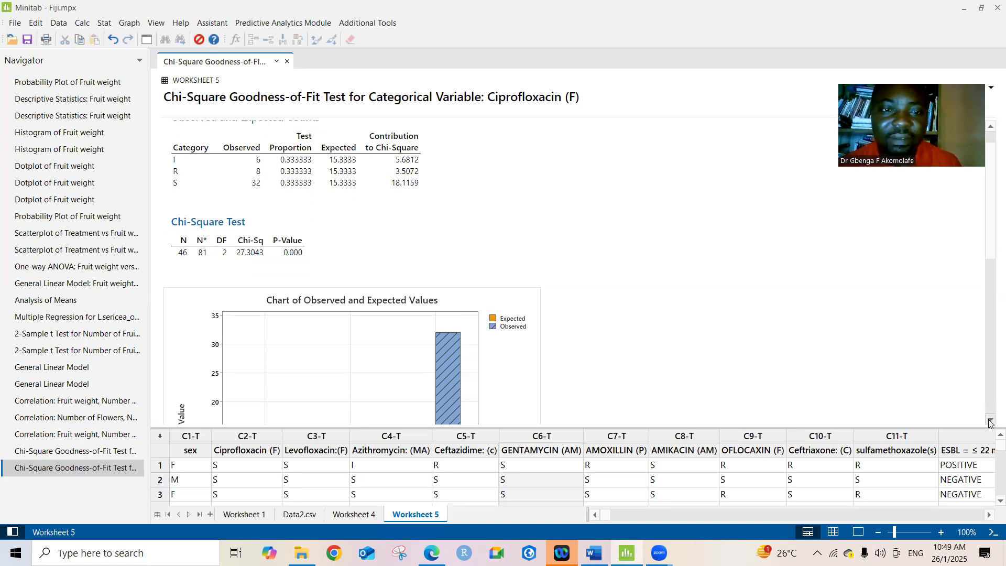
scroll(991, 422, down, 5)
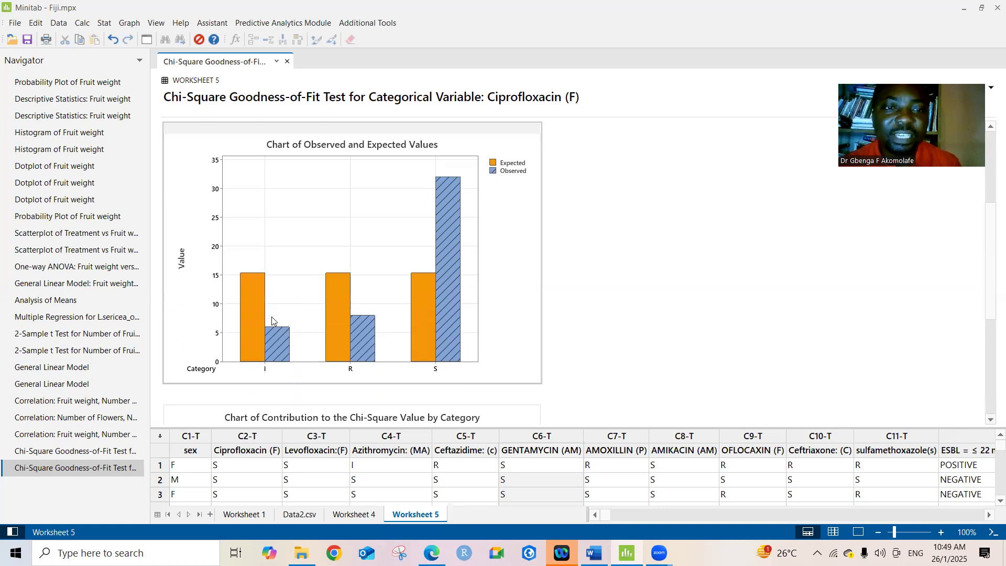
mouse_move(281, 338)
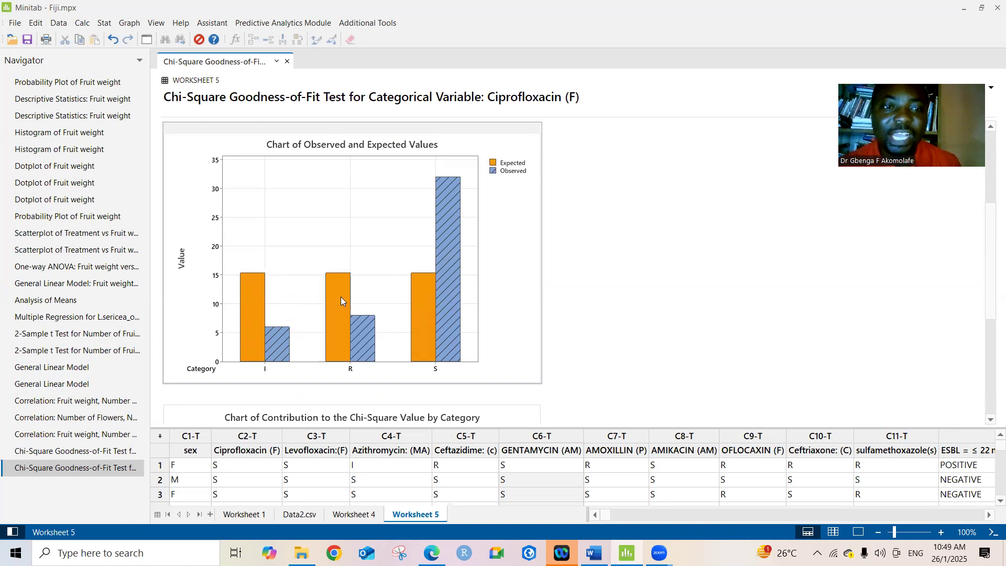
mouse_move(345, 300)
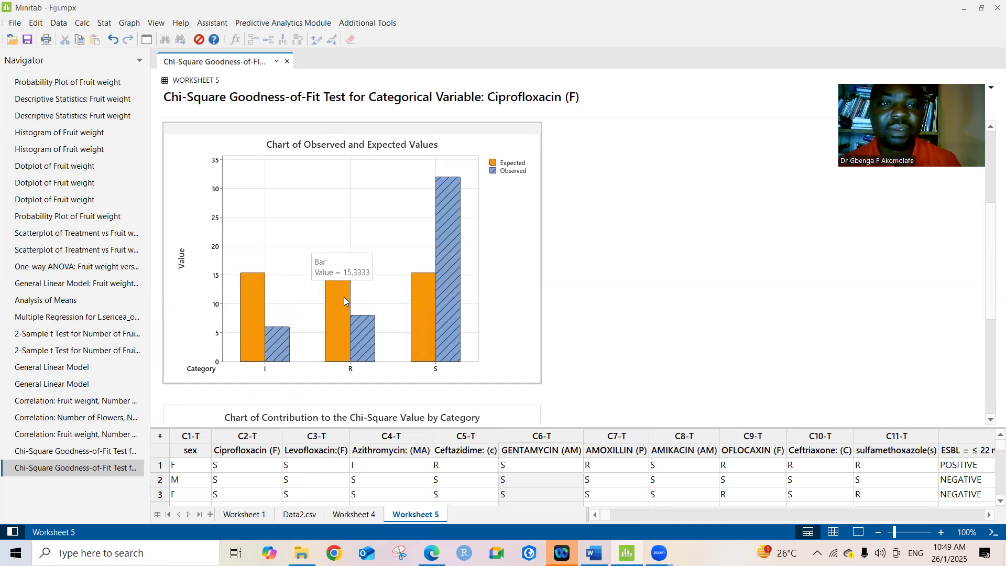
Open the Chart of Observed and Expected Values for editing, select its Y gridlines, and close the editor without making changes.
right_click(286, 215)
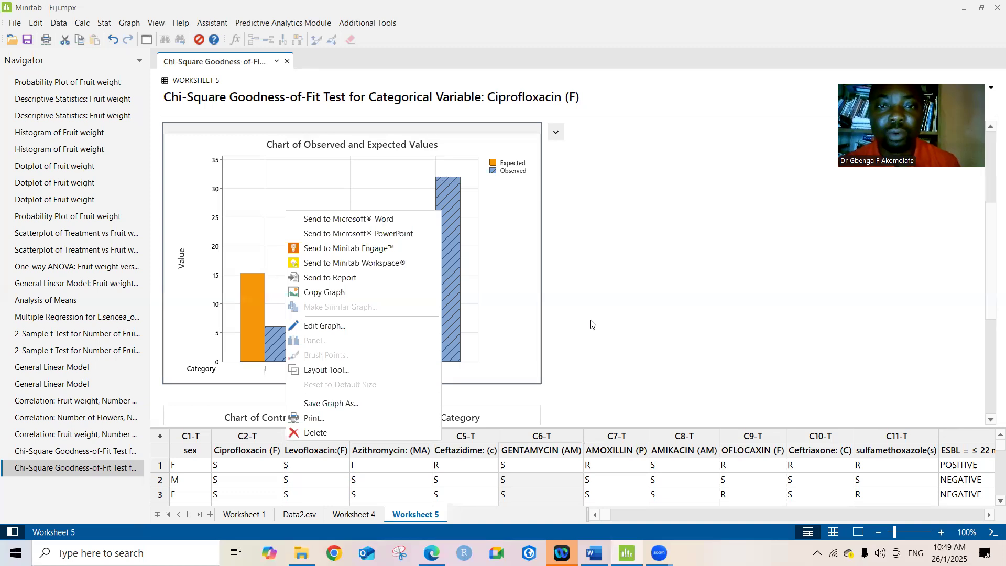
click(323, 327)
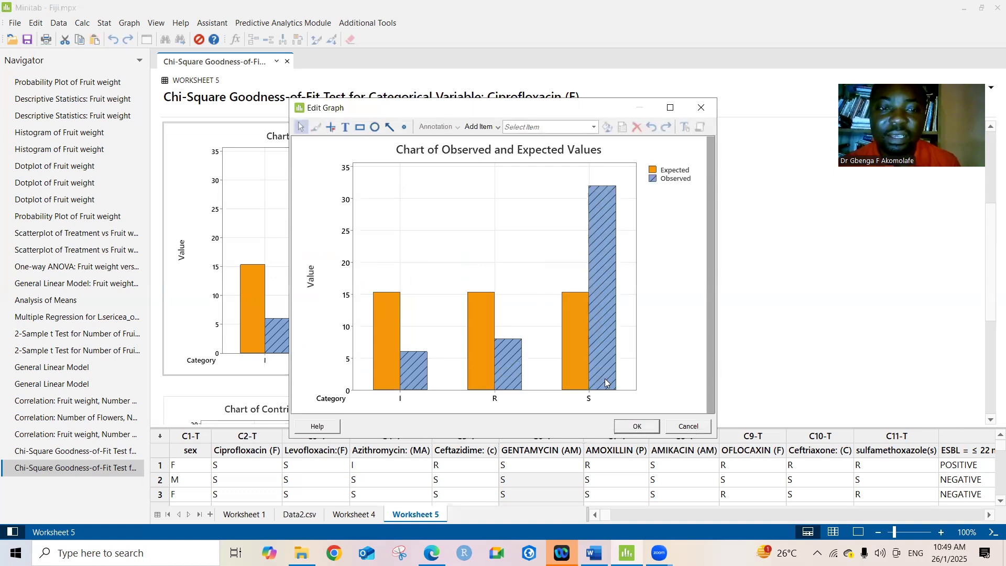
click(570, 199)
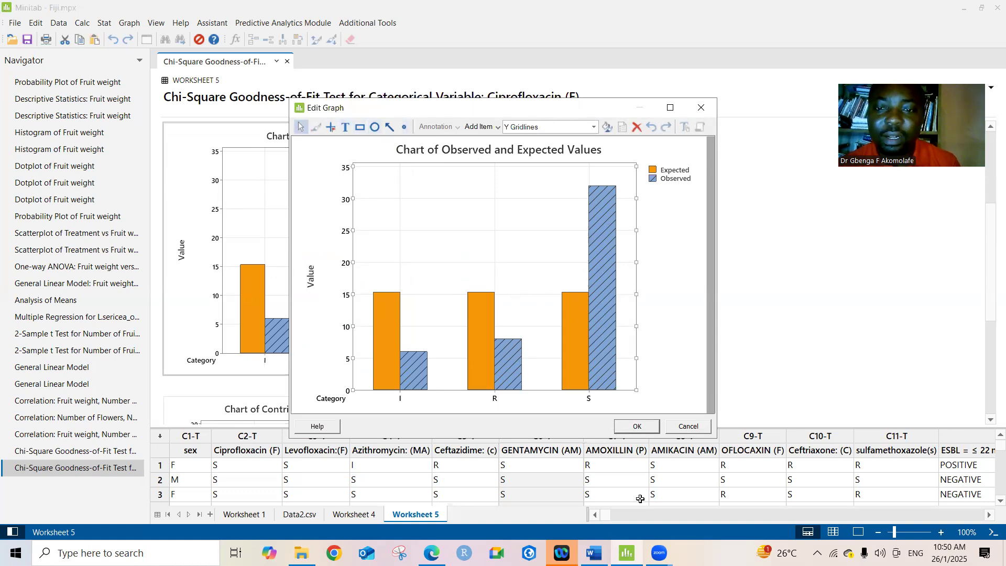
click(637, 427)
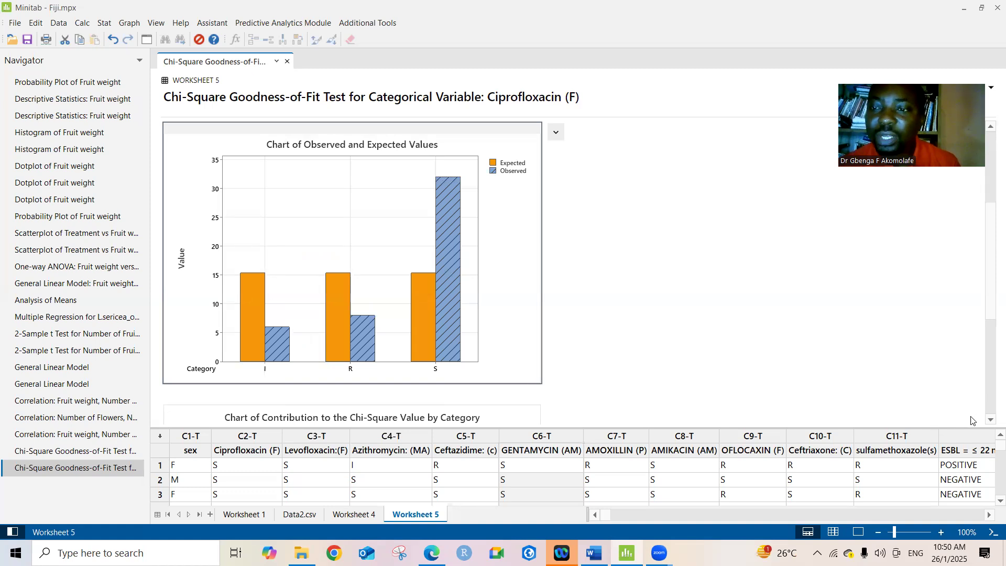
Examine the Chart of Contribution to the Chi-Square Value by Category and return to the start of the results.
click(990, 420)
scroll(990, 419, down, 5)
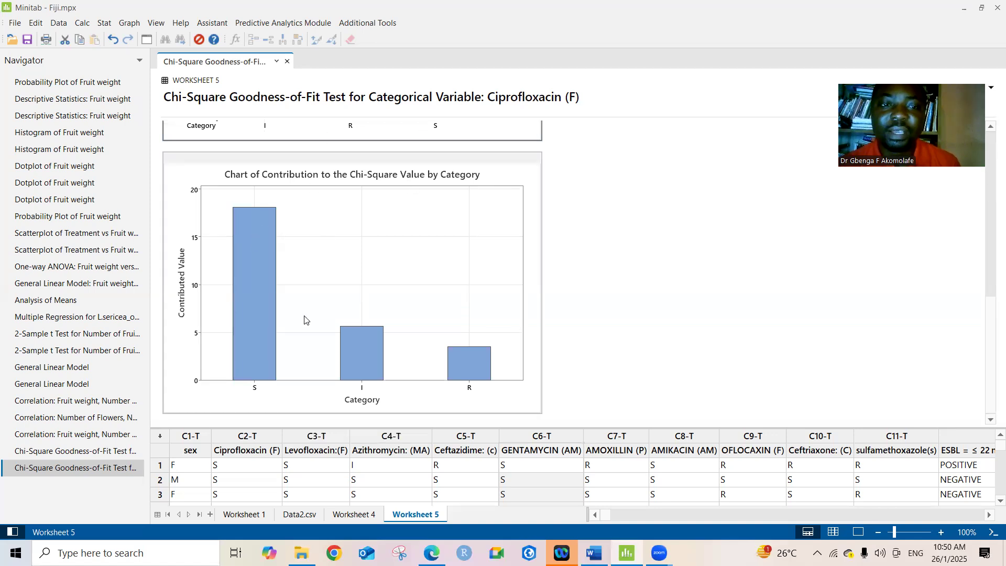
mouse_move(266, 323)
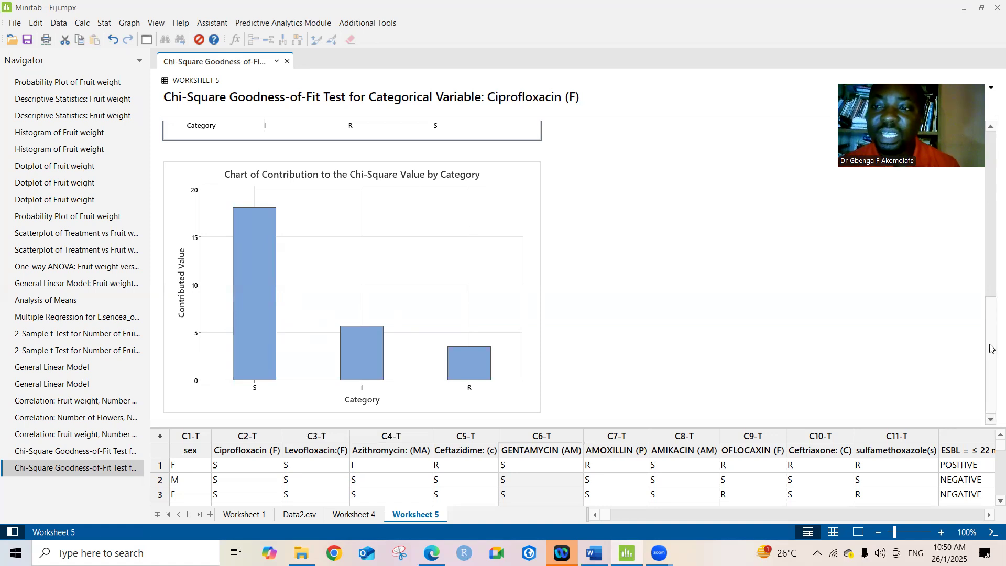
drag(992, 348, 993, 116)
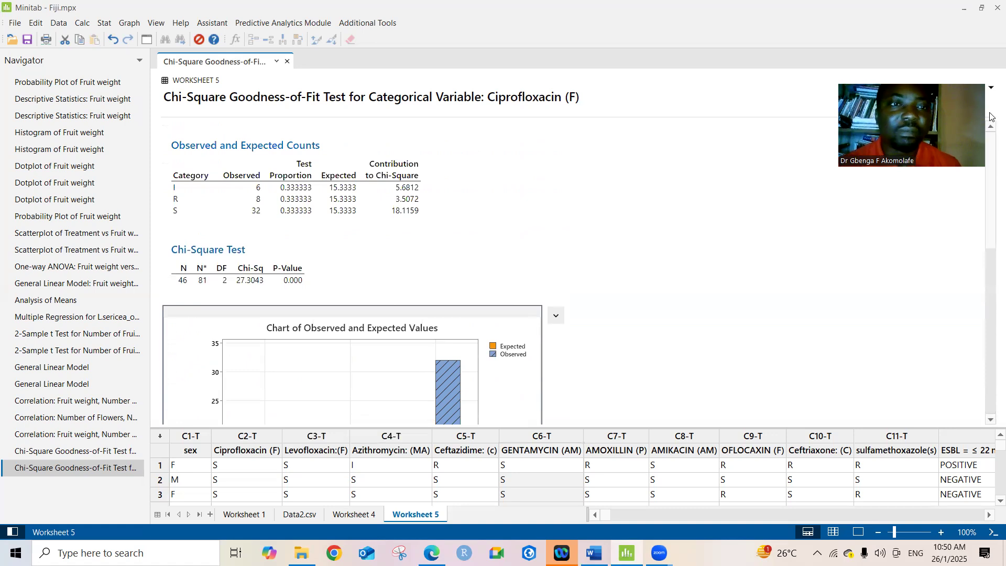
Run a chi-square goodness-of-fit test with equal proportions, replacing the categorical data variable with AMOXILLIN (P).
click(104, 24)
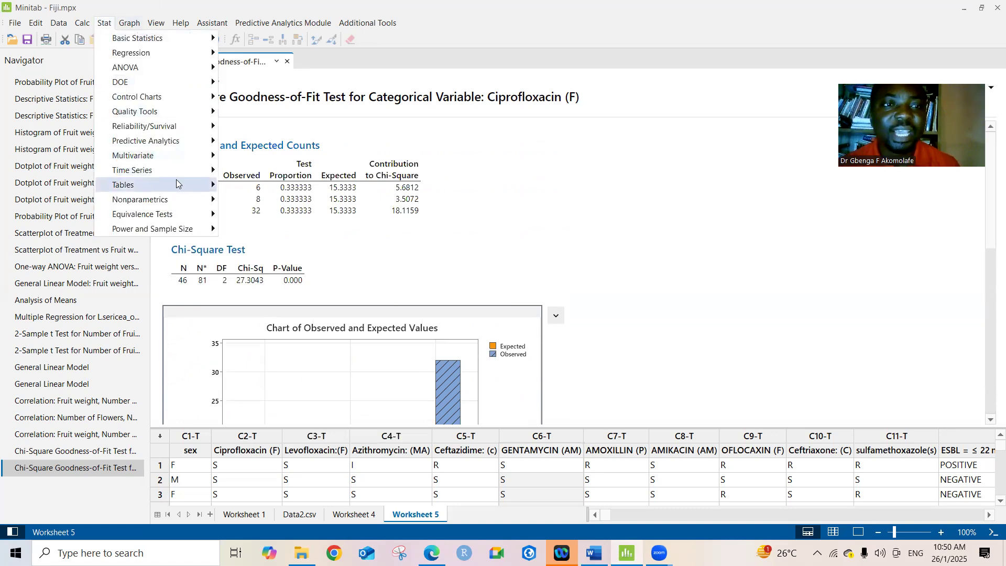
mouse_move(209, 185)
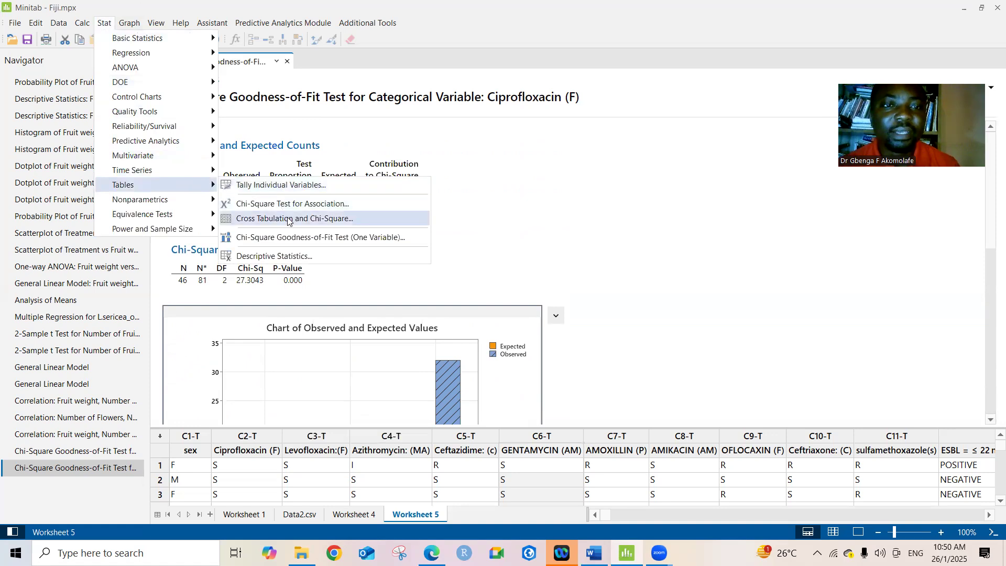
click(299, 240)
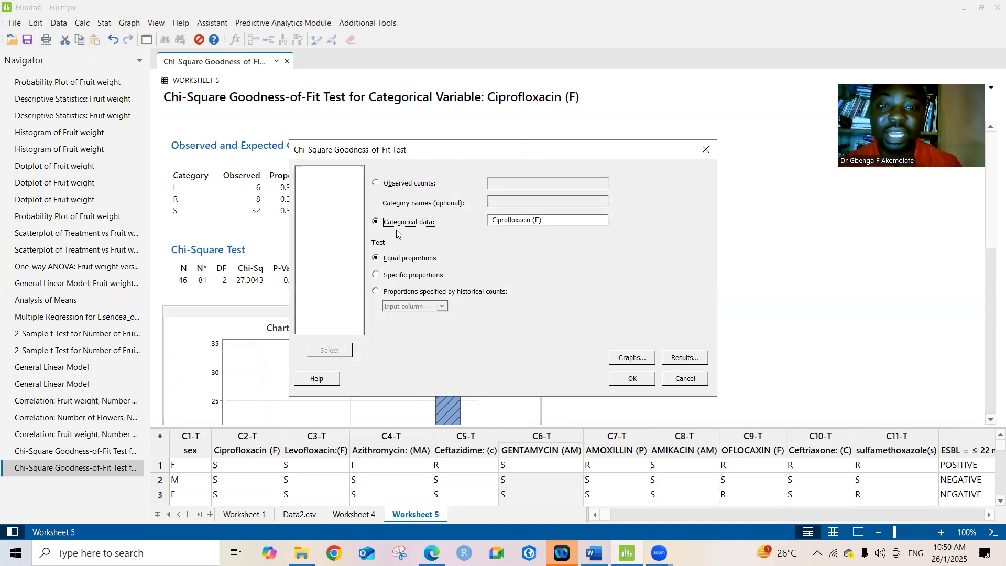
click(580, 219)
key(BackSpace)
key(BackSpace)
key(BackSpace)
key(BackSpace)
key(BackSpace)
key(BackSpace)
key(BackSpace)
key(BackSpace)
key(BackSpace)
key(BackSpace)
key(BackSpace)
key(BackSpace)
key(BackSpace)
key(BackSpace)
key(BackSpace)
key(BackSpace)
key(BackSpace)
key(BackSpace)
mouse_move(328, 221)
mouse_down()
mouse_move(326, 239)
mouse_move(330, 220)
mouse_up()
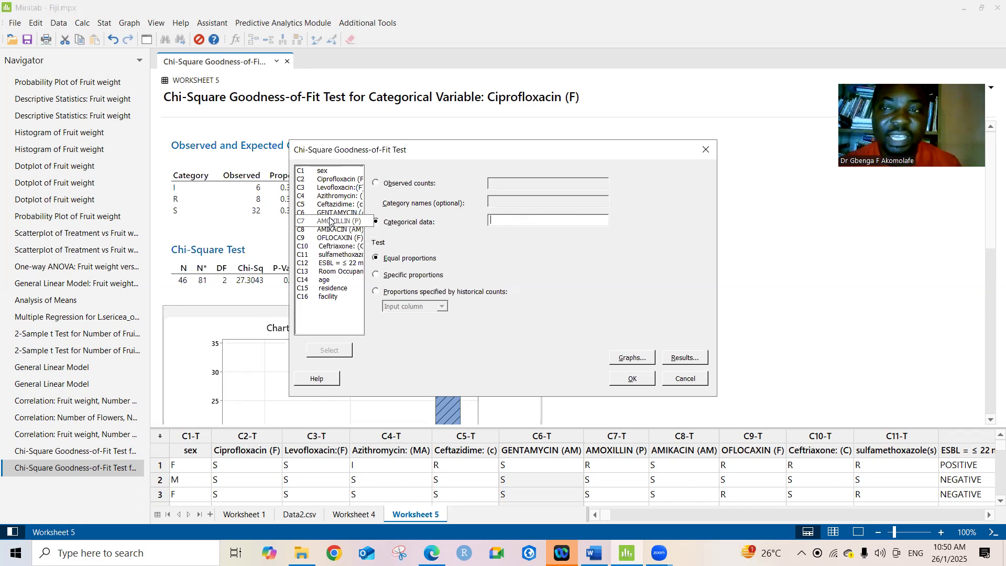
double_click(329, 221)
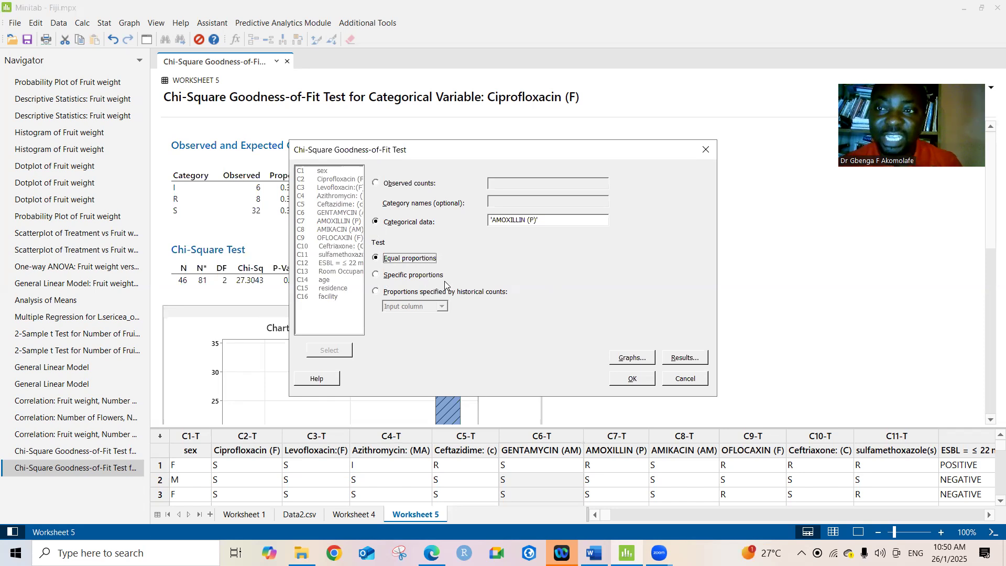
click(620, 380)
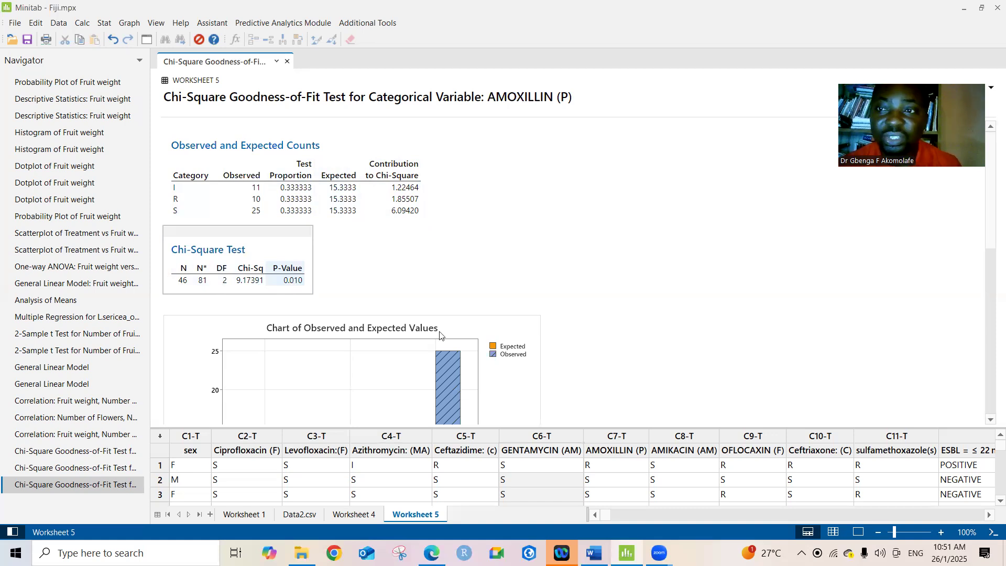
Examine the AMOXILLIN (P) charts of observed and expected values and of contribution to chi-square, and return to the start of the results.
click(991, 420)
click(990, 420)
click(991, 420)
click(990, 419)
click(991, 420)
click(990, 420)
click(990, 420)
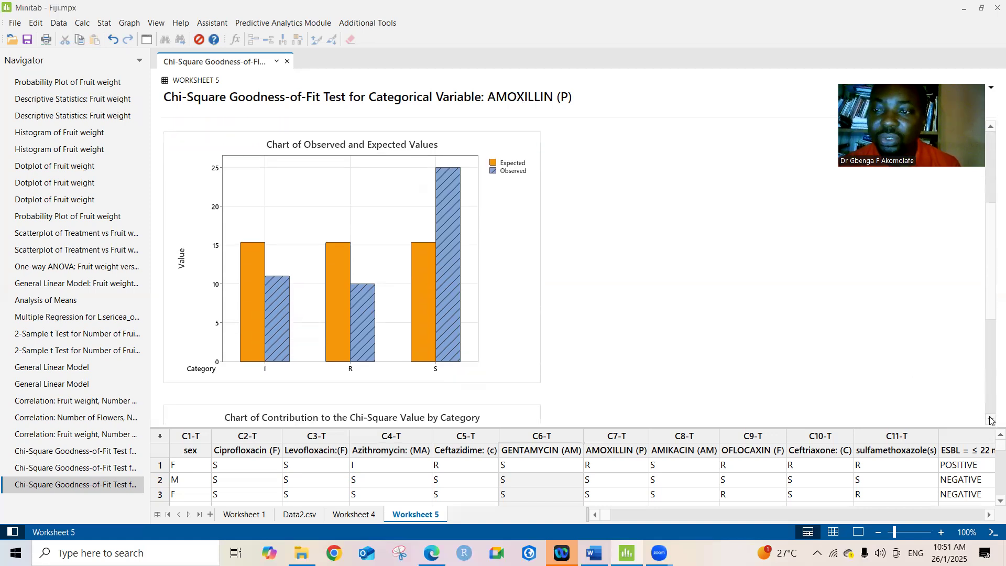
click(991, 420)
click(992, 420)
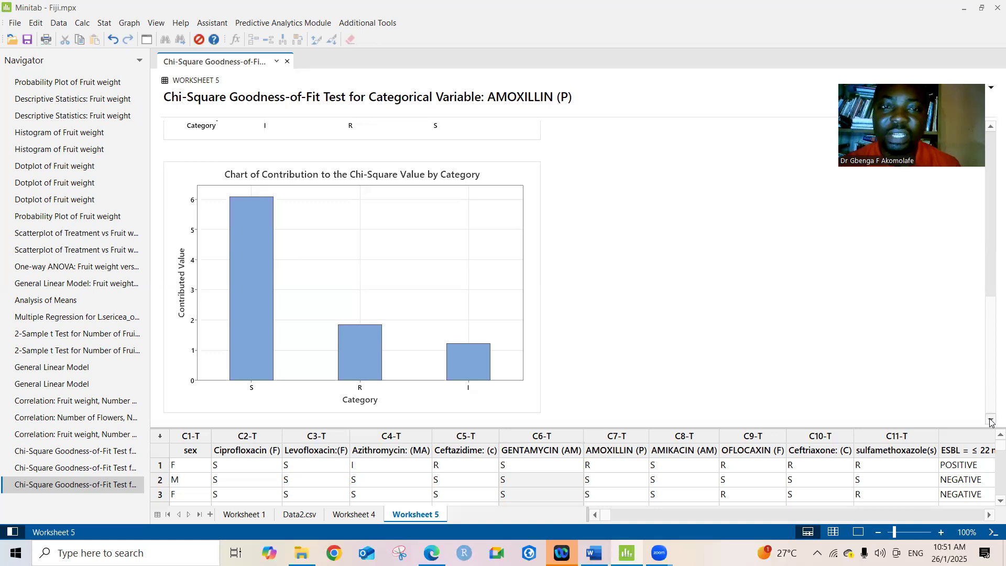
drag(991, 356, 991, 137)
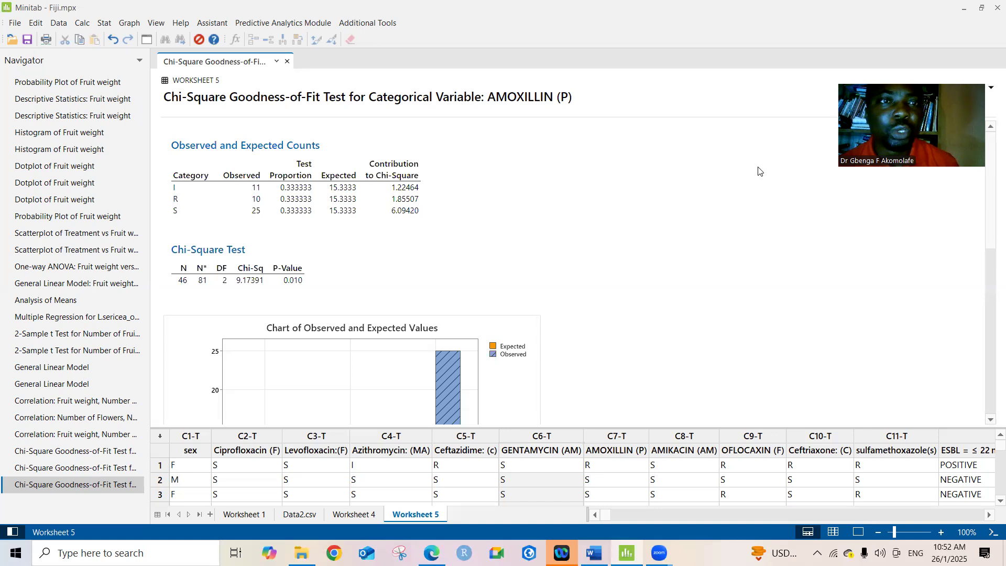
click(205, 26)
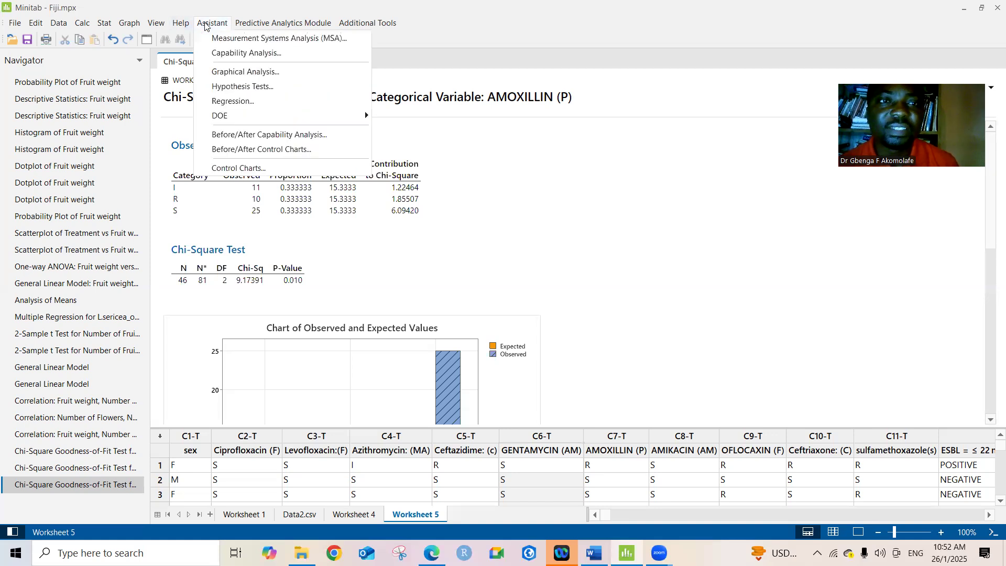
click(248, 86)
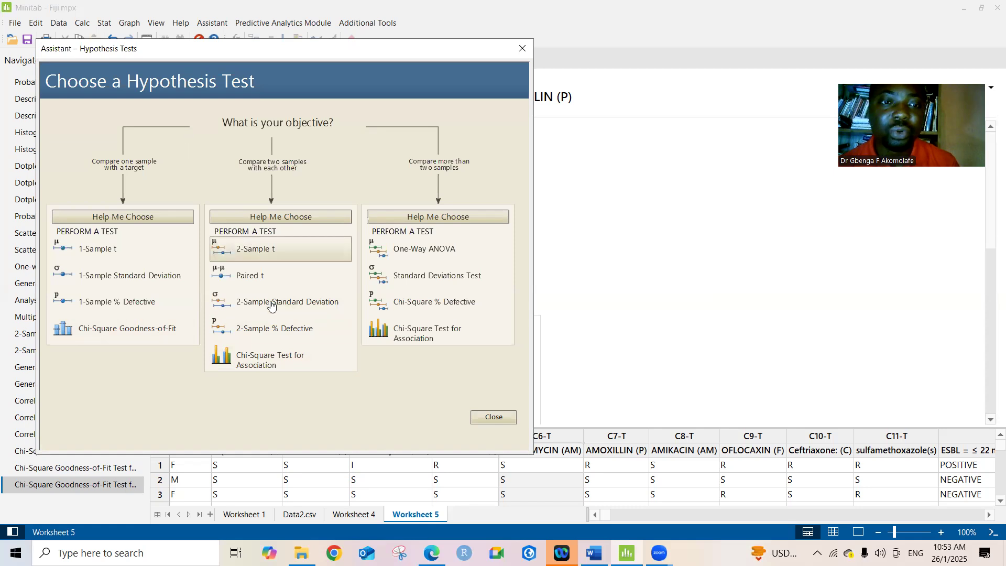
click(284, 352)
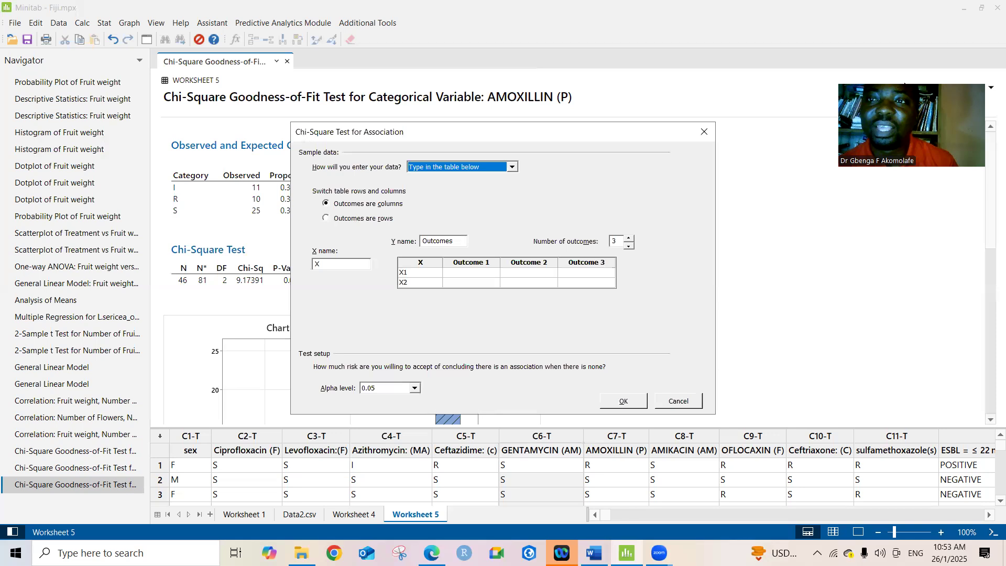
click(905, 84)
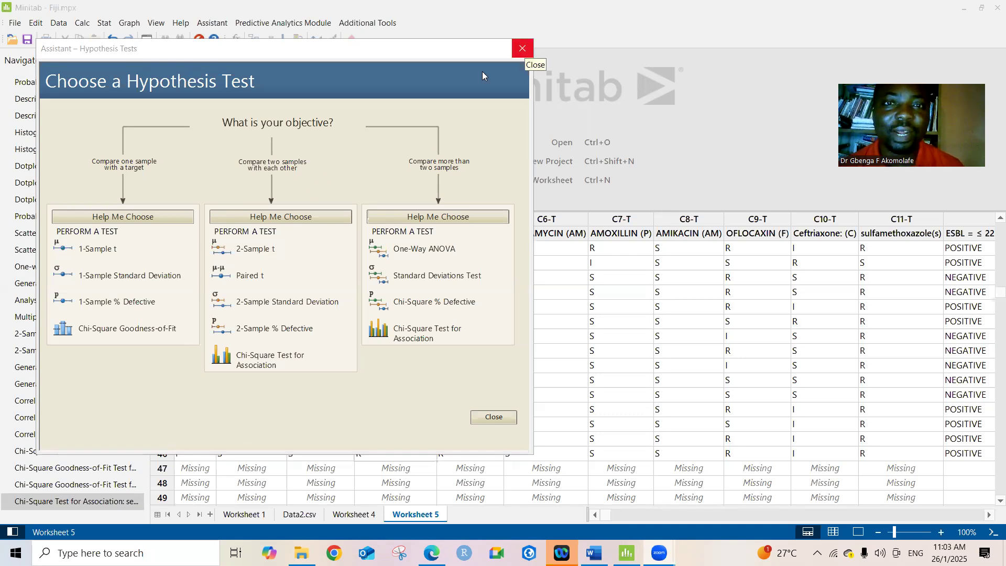
click(522, 48)
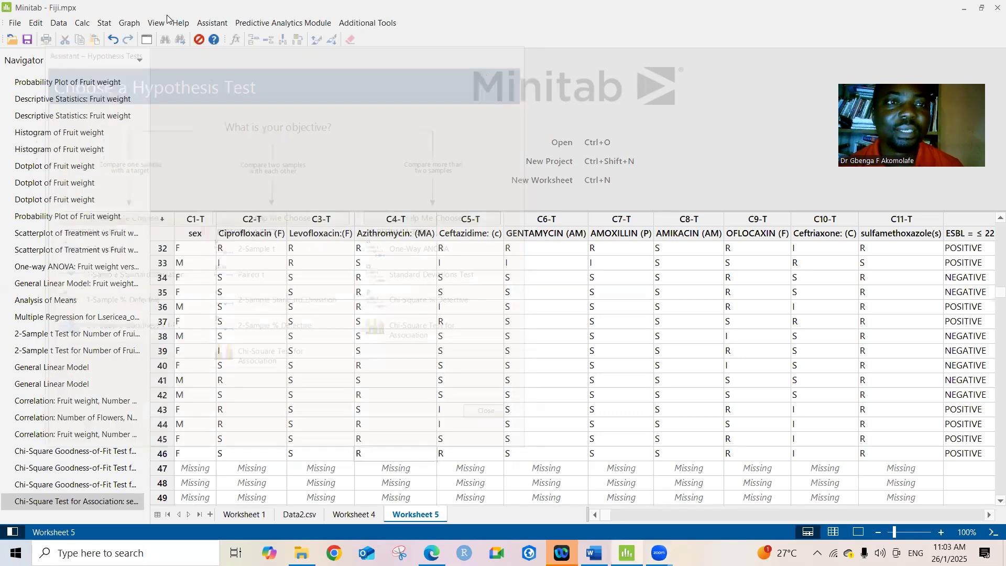
Open the Chi-Square Test for Association and clear its existing row and column variables.
click(104, 24)
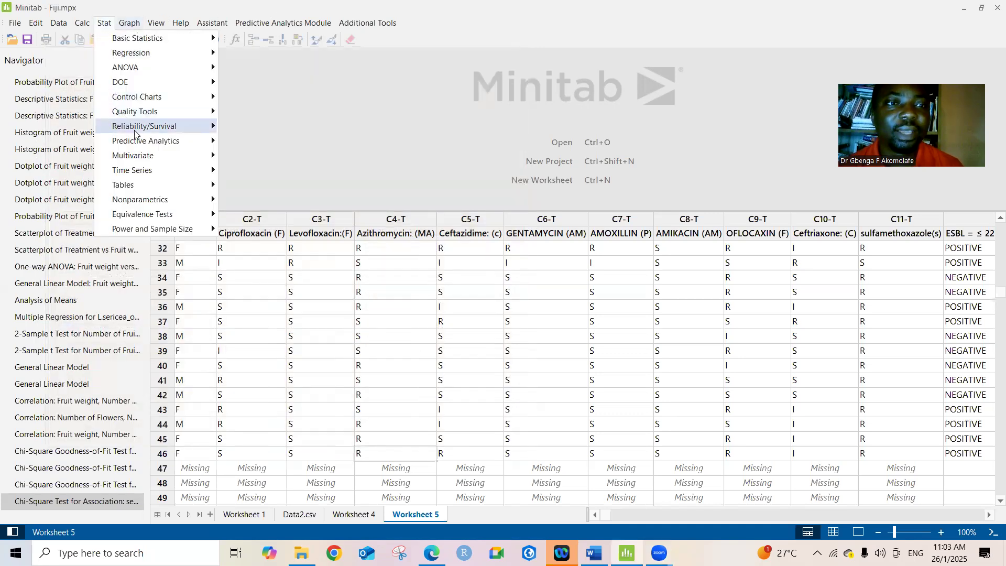
mouse_move(171, 184)
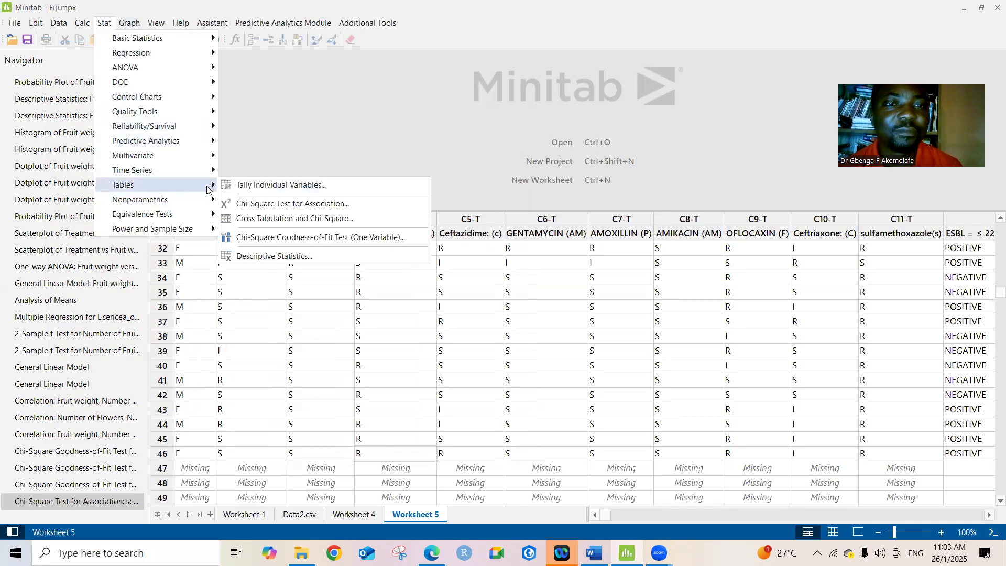
click(316, 207)
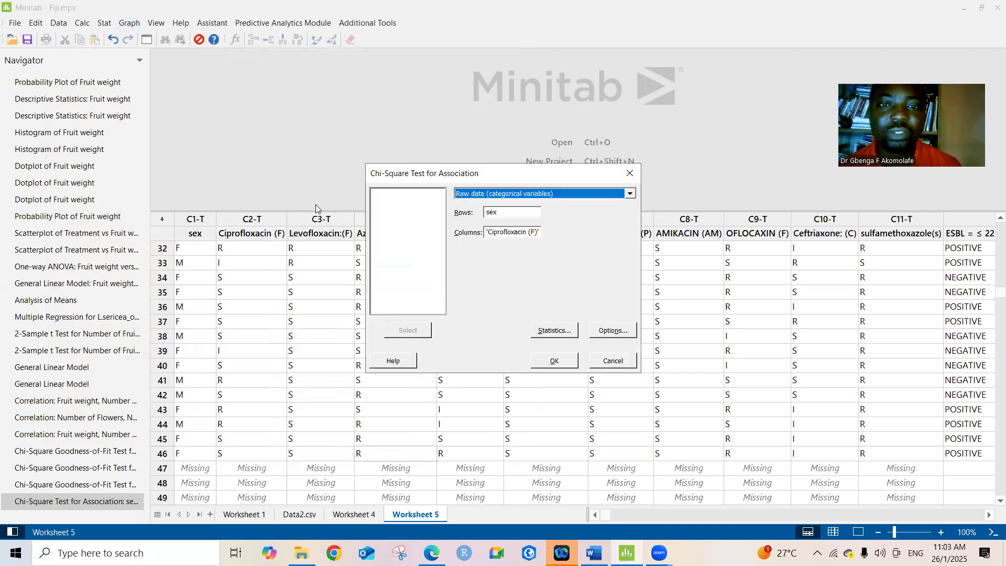
click(502, 216)
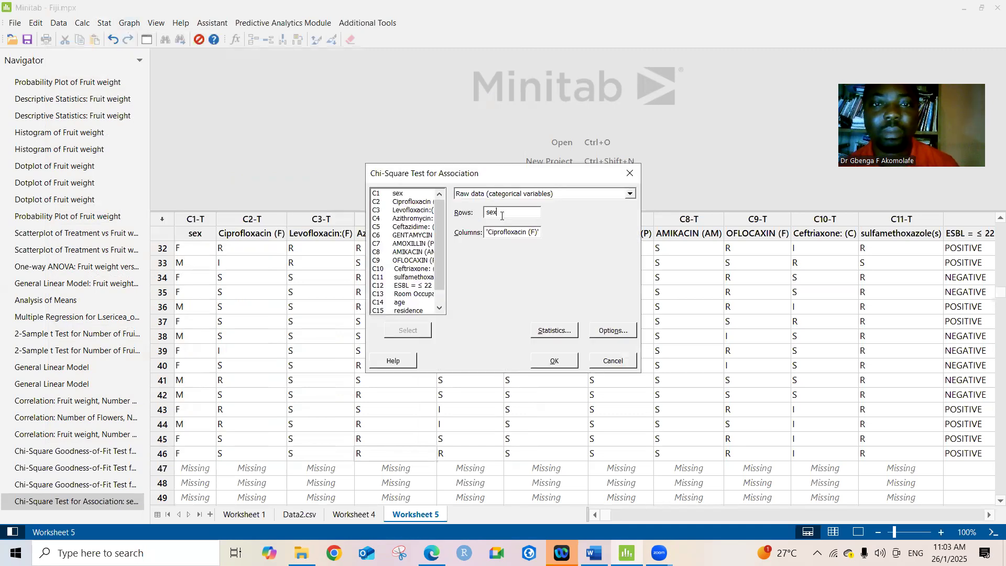
key(BackSpace)
key(BackSpace)
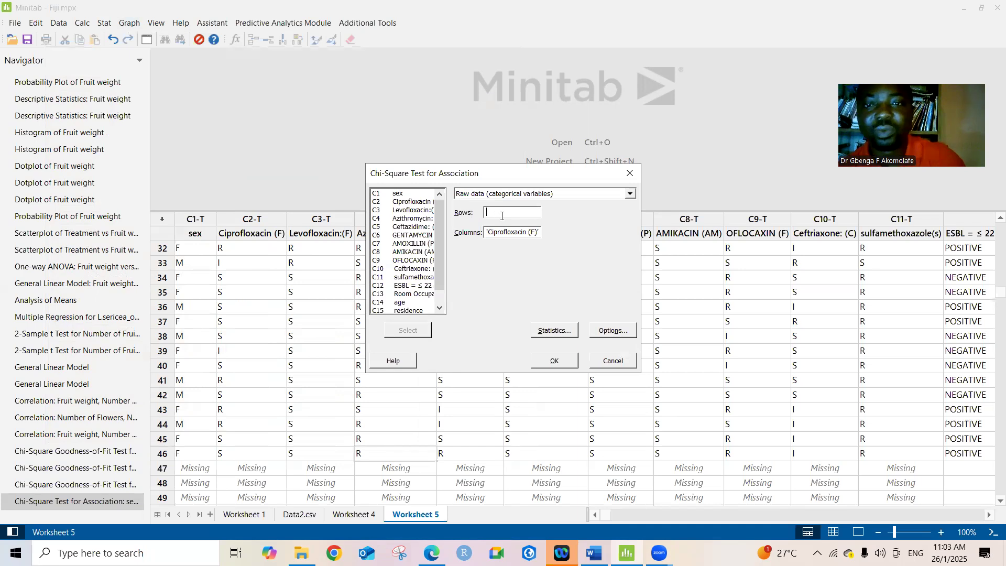
click(541, 231)
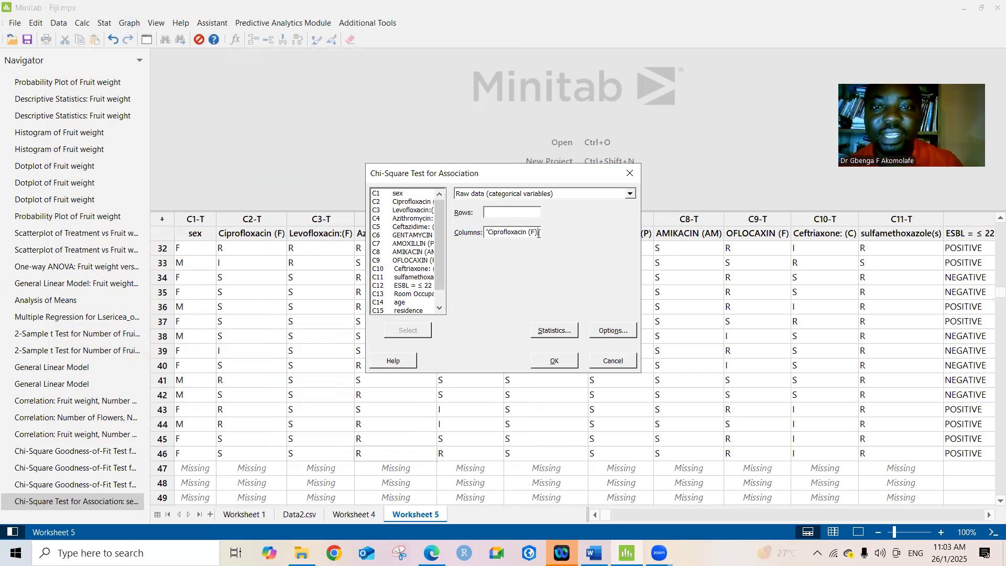
key(BackSpace)
key(BackSpace)
key(BackSpace)
key(BackSpace)
key(BackSpace)
key(BackSpace)
key(BackSpace)
key(BackSpace)
key(BackSpace)
key(BackSpace)
key(BackSpace)
key(BackSpace)
key(BackSpace)
key(BackSpace)
key(BackSpace)
key(BackSpace)
key(BackSpace)
key(BackSpace)
key(BackSpace)
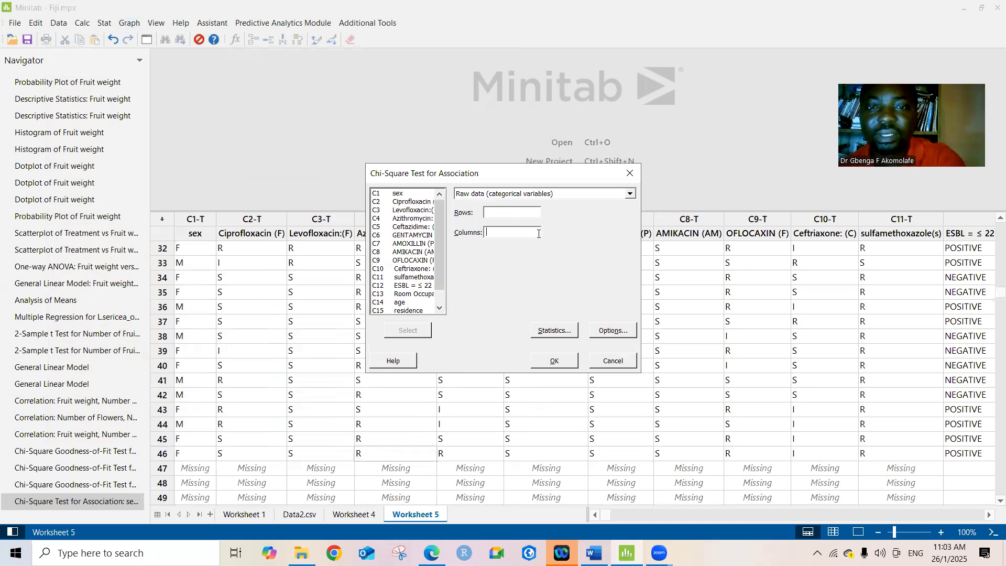
Set the association test to raw data (categorical variables) with sex as rows and Ciprofloxacin (F) as columns.
click(630, 193)
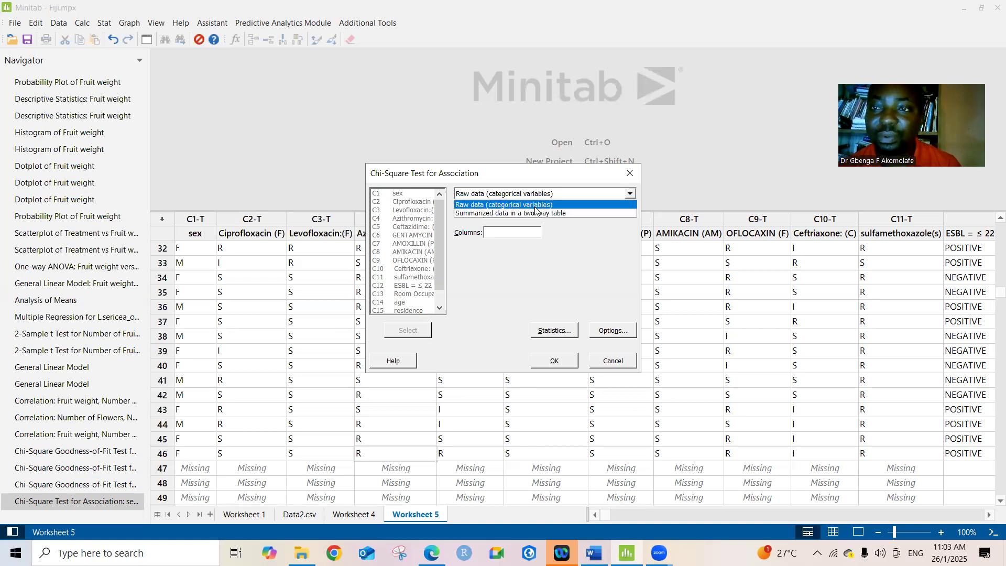
click(497, 205)
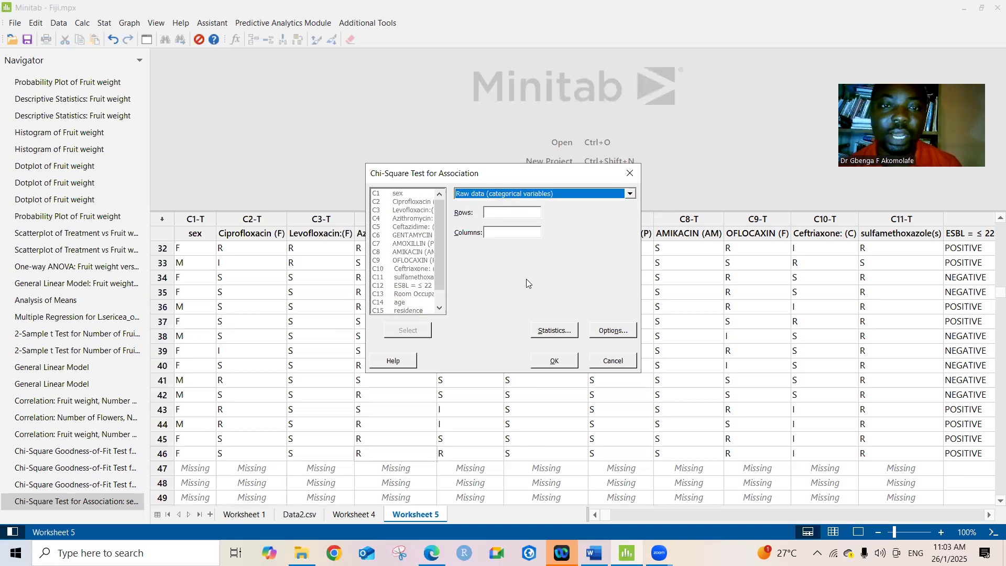
click(499, 212)
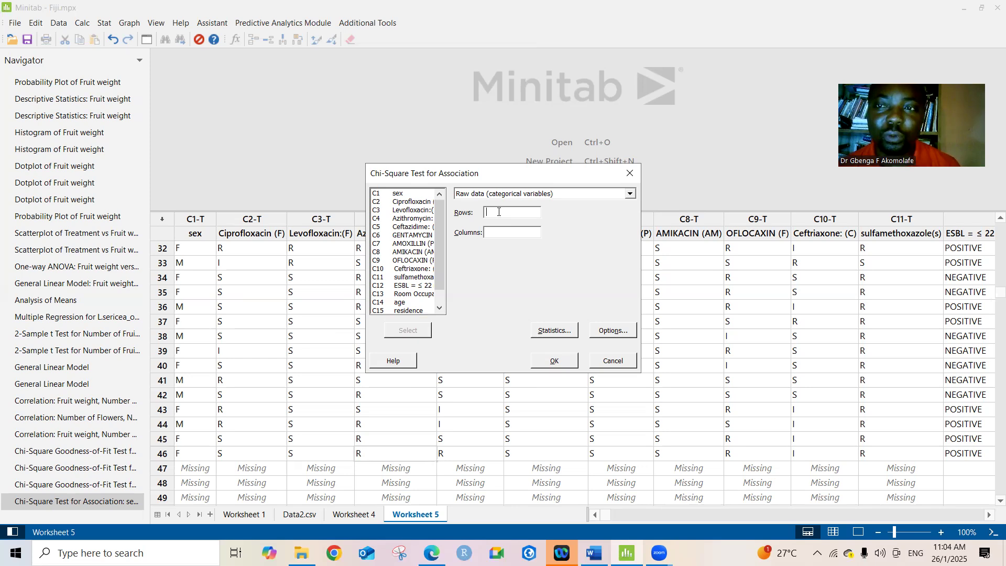
double_click(397, 194)
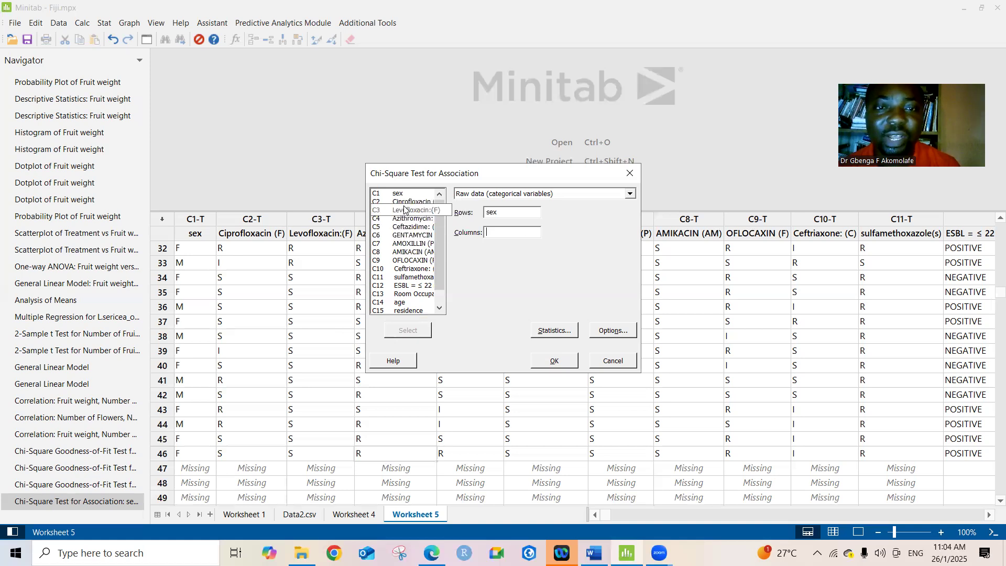
click(403, 205)
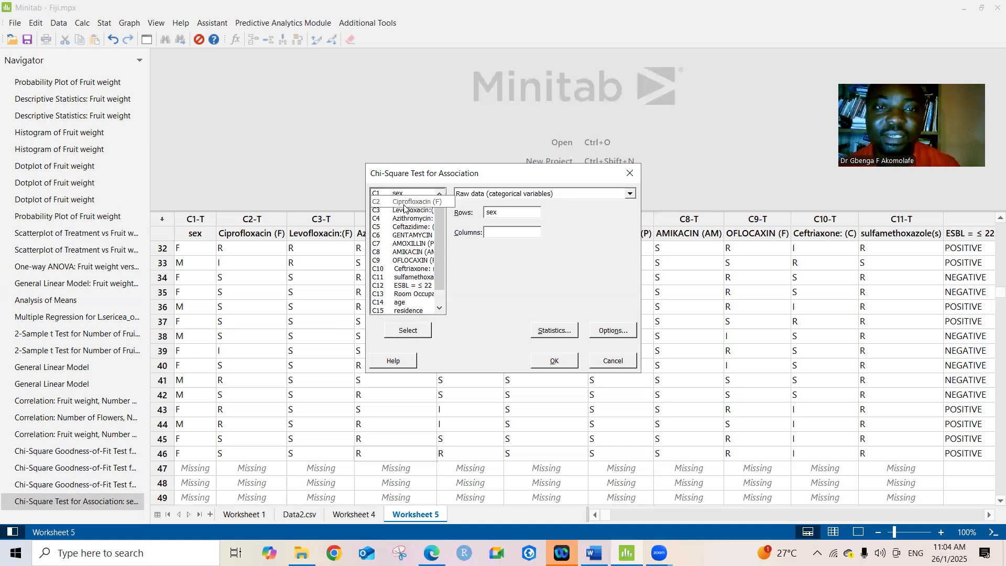
click(408, 331)
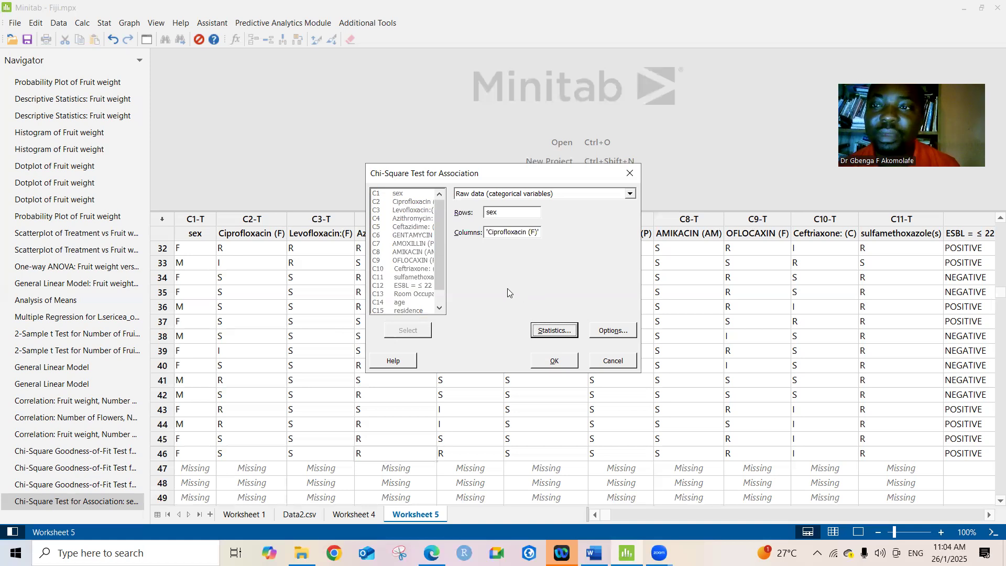
Add adjusted residuals and each cell's contribution to chi-square to the statistics displayed by the association test.
click(545, 331)
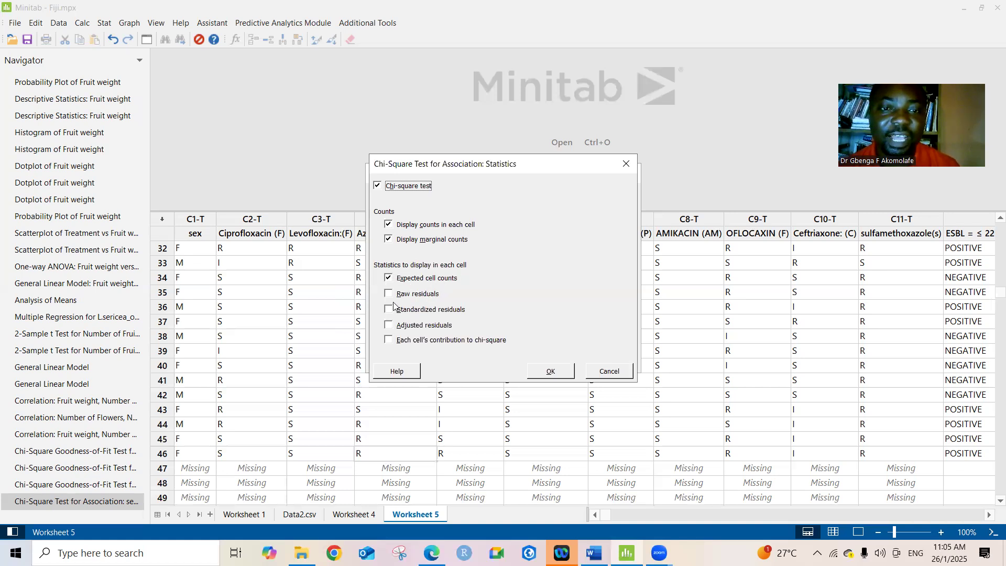
click(389, 326)
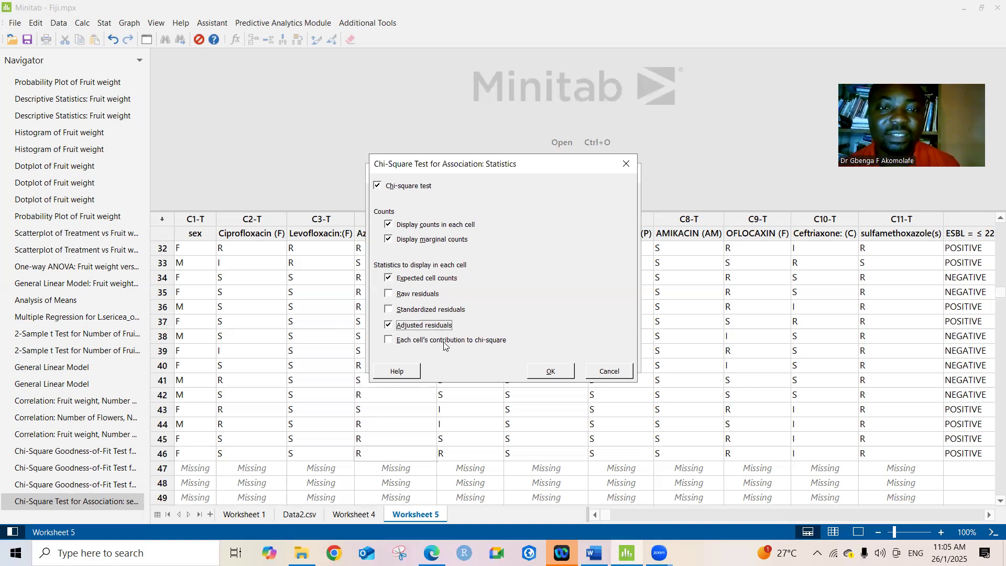
click(389, 341)
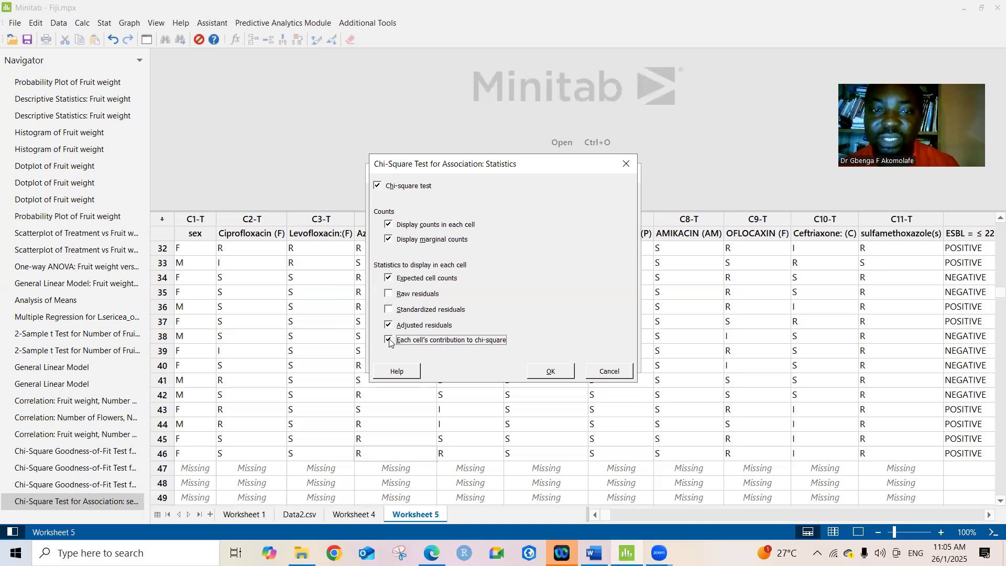
click(551, 371)
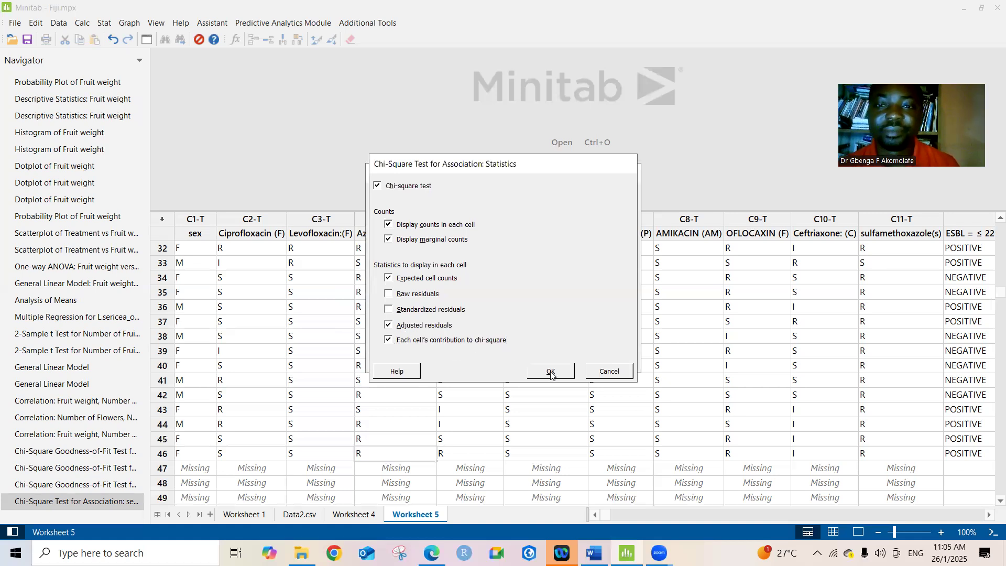
Keep missing values displayed for rows and columns but excluded from the calculations, and run the association test.
click(619, 334)
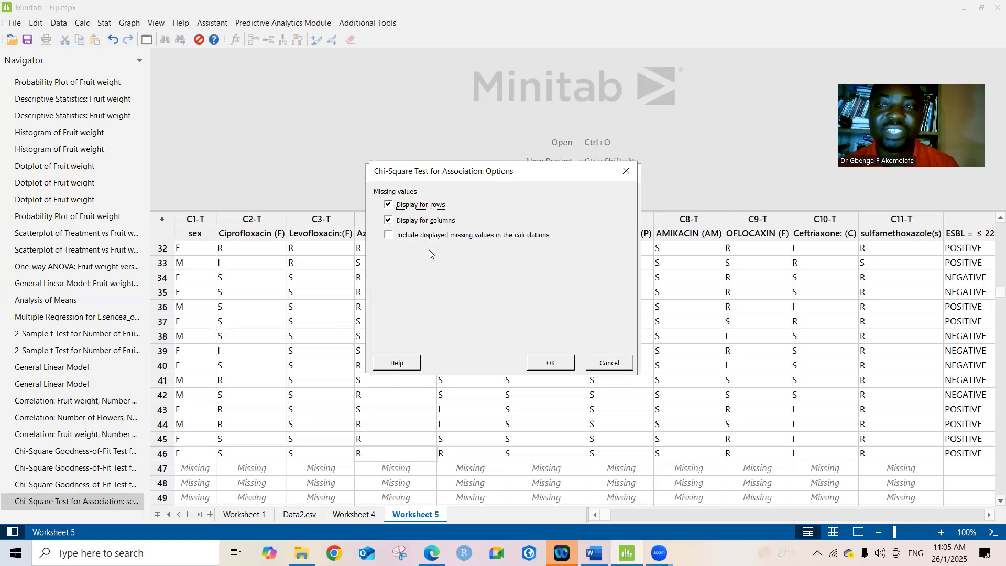
click(389, 205)
click(388, 204)
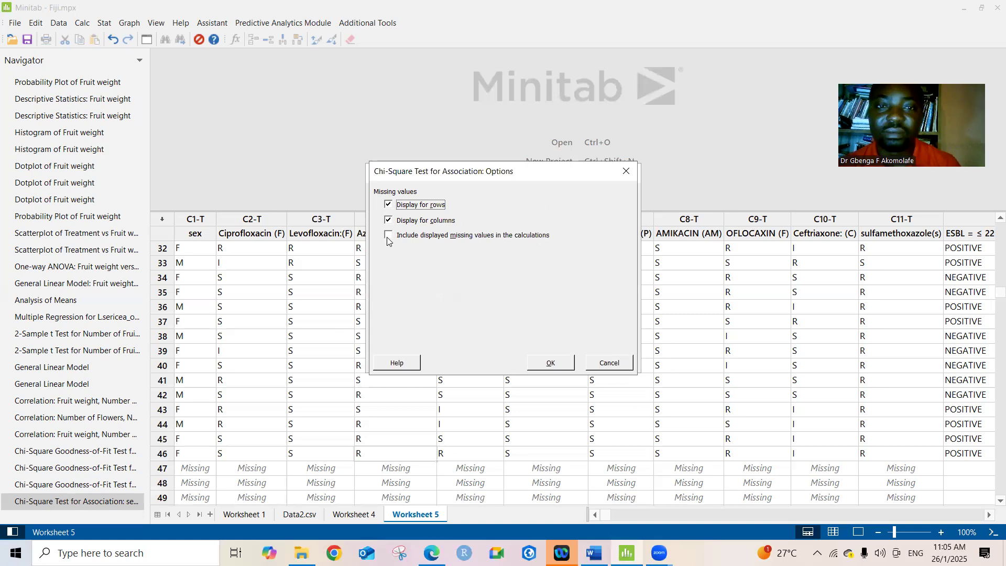
click(542, 364)
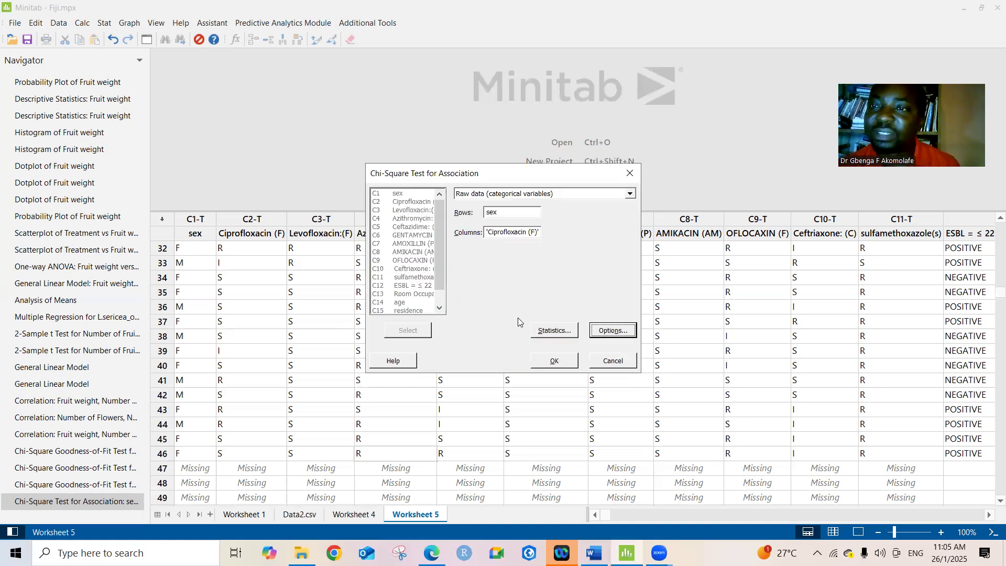
click(553, 361)
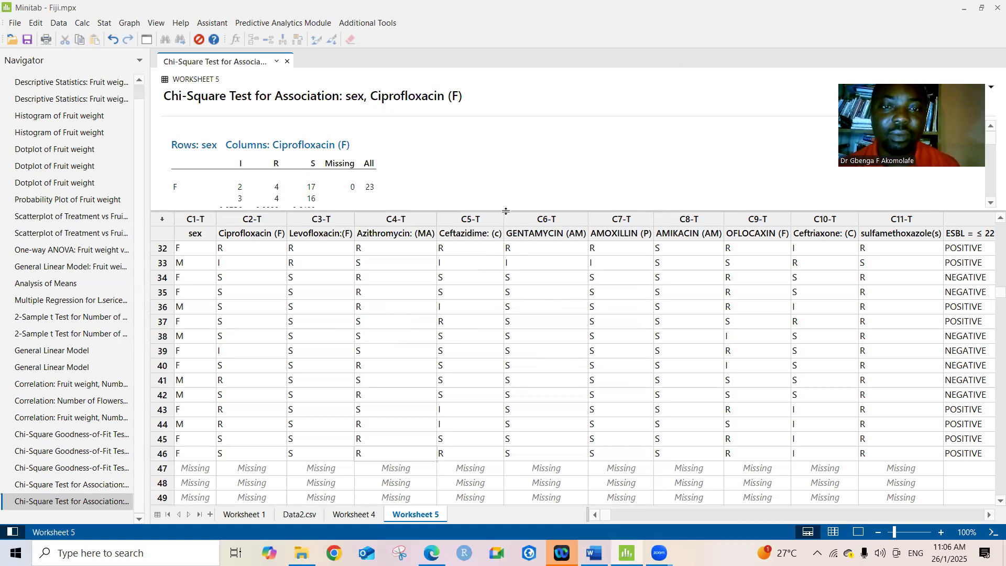
Enlarge the output area and review the sex by Ciprofloxacin (F) table down to its chi-square test results.
drag(506, 211, 518, 404)
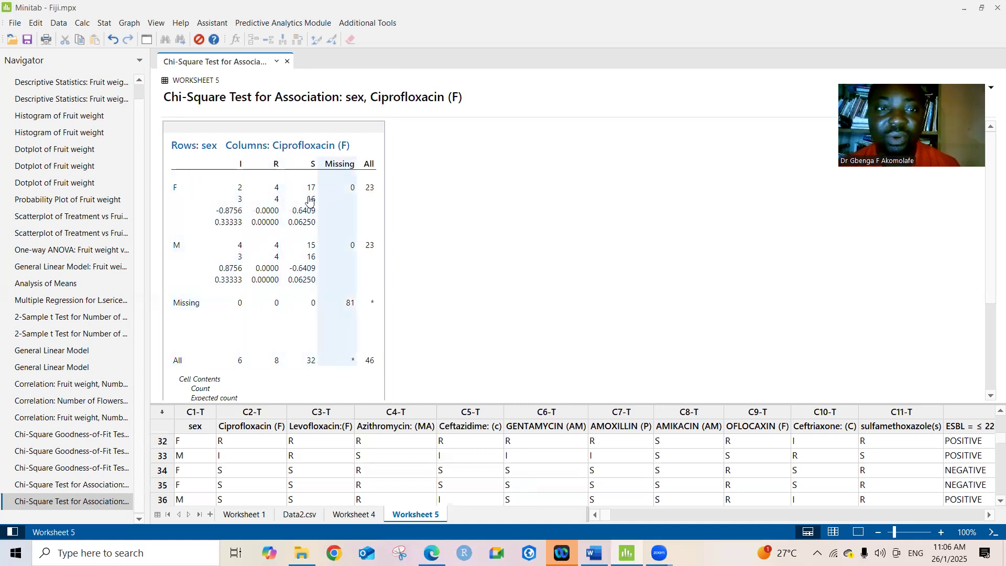
click(991, 397)
click(991, 397)
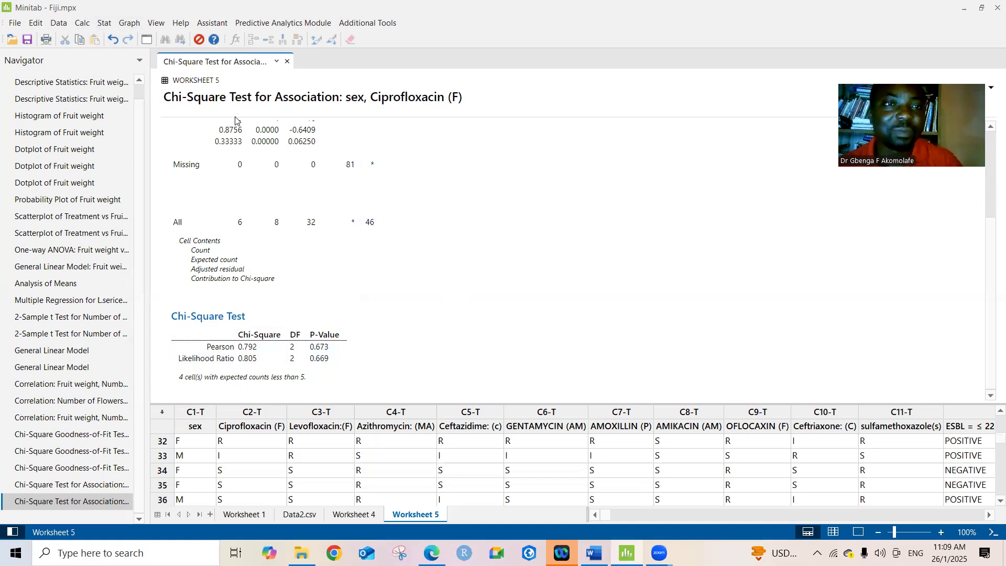
Run a Chi-Square Test for Association with age as rows and Ciprofloxacin (F) as columns.
click(107, 25)
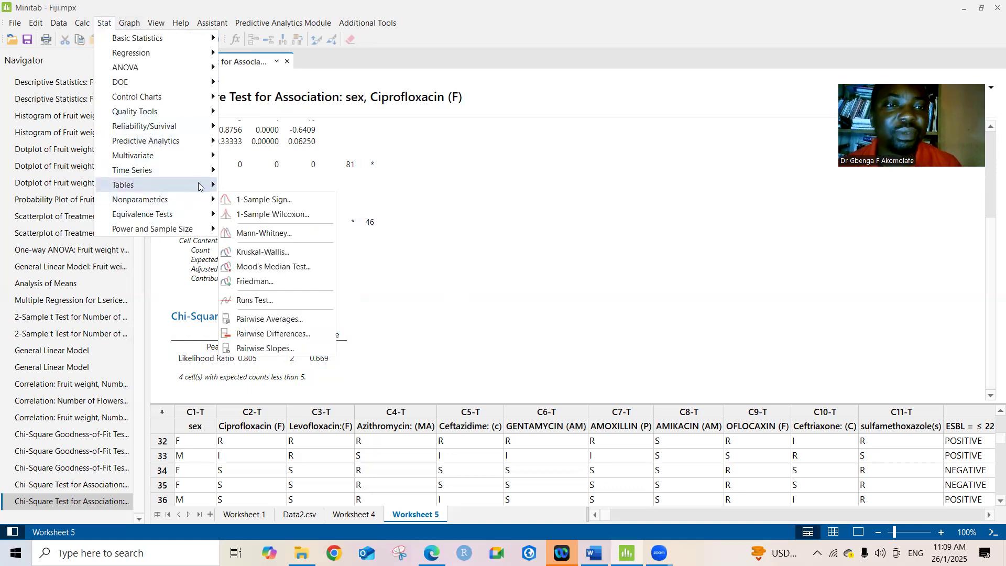
mouse_move(216, 184)
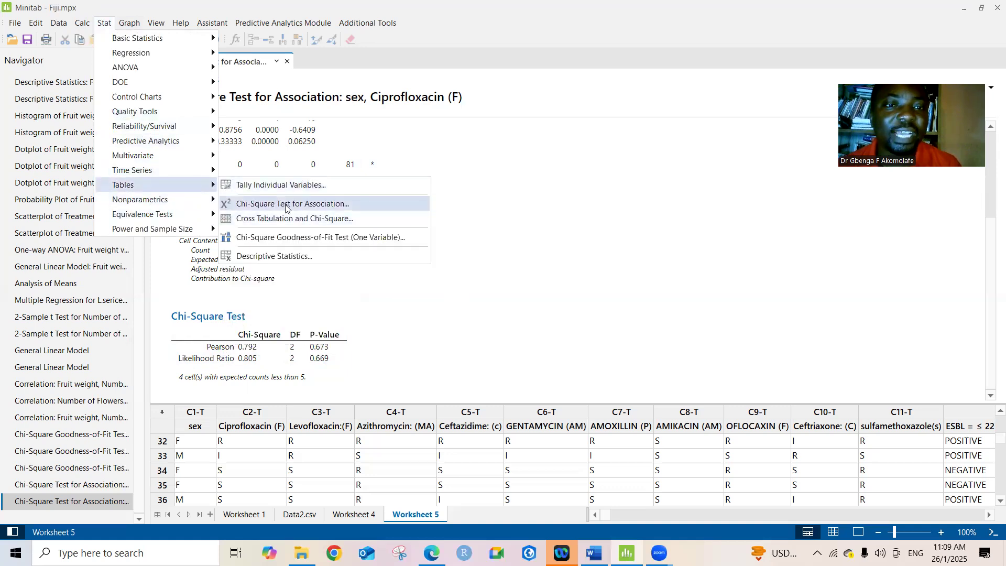
click(312, 208)
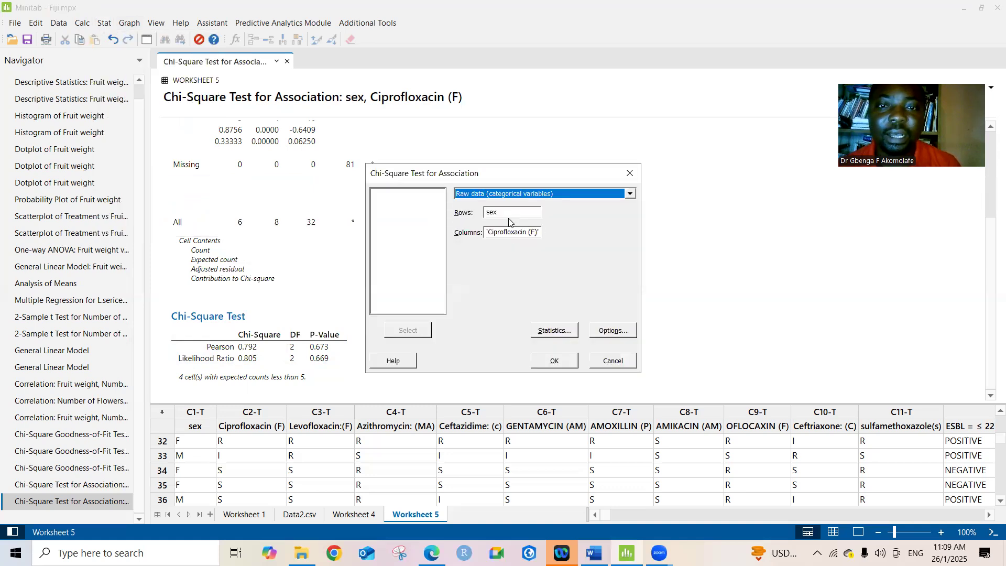
click(505, 215)
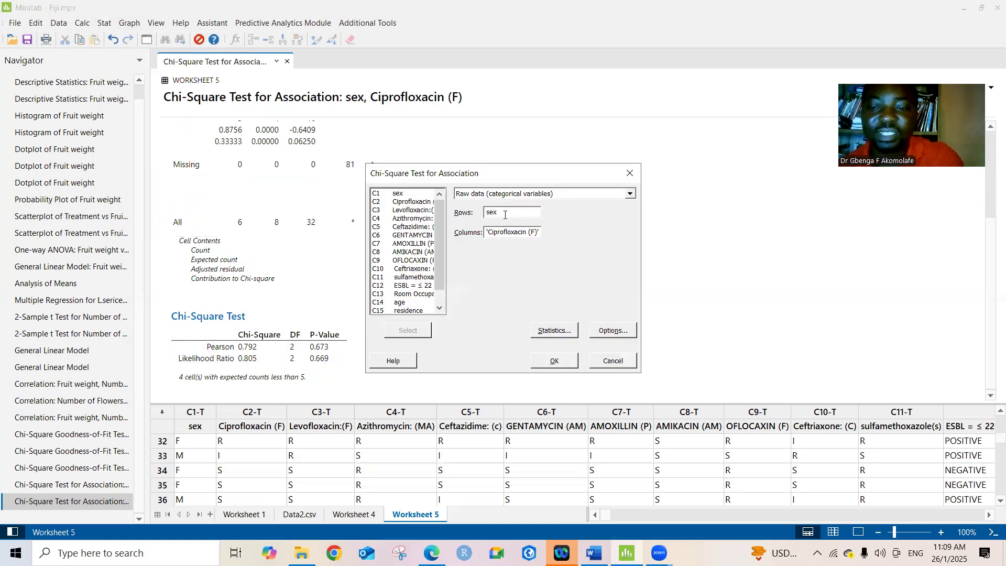
double_click(400, 303)
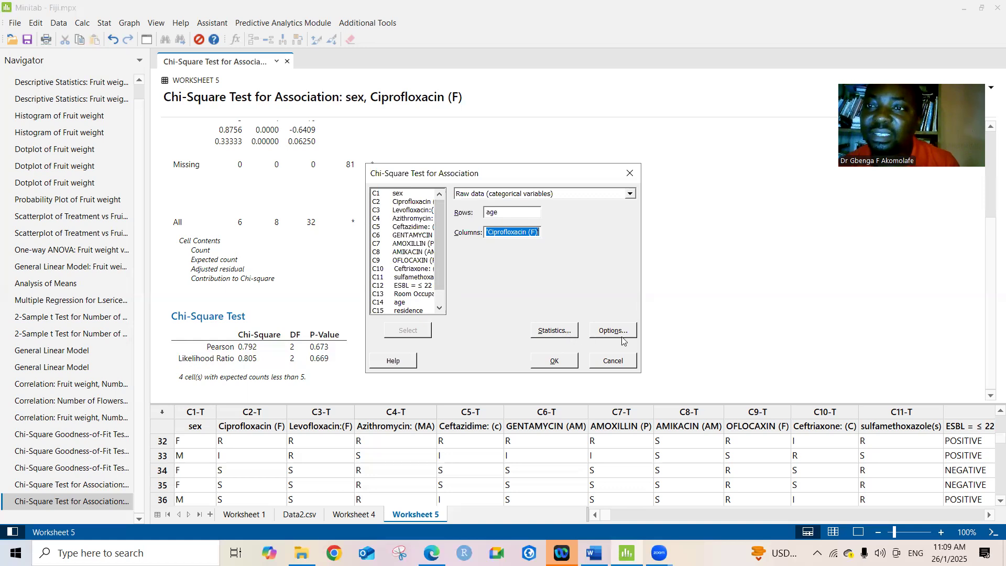
click(555, 362)
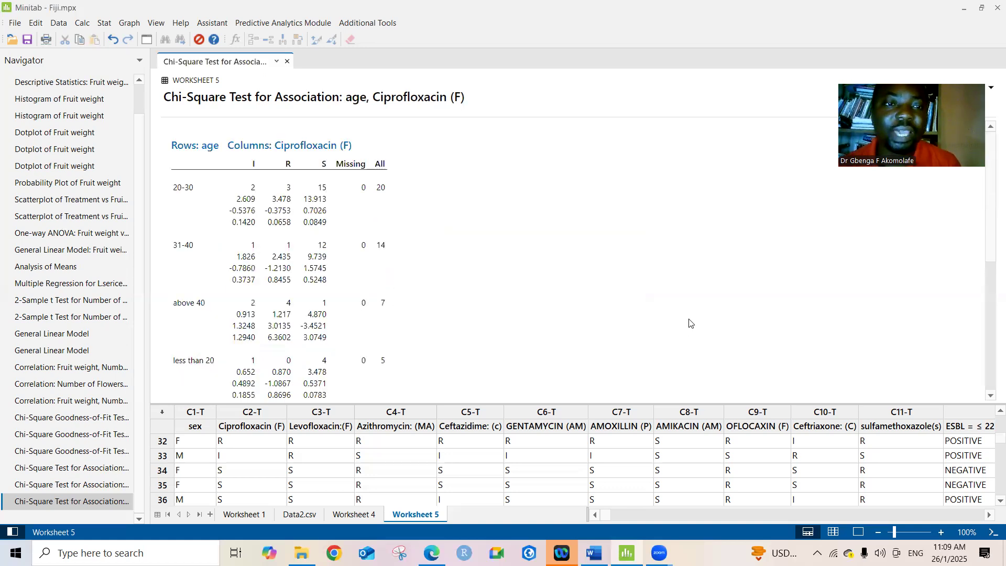
Examine the chi-square statistics and cell counts of the age by Ciprofloxacin (F) test.
click(991, 397)
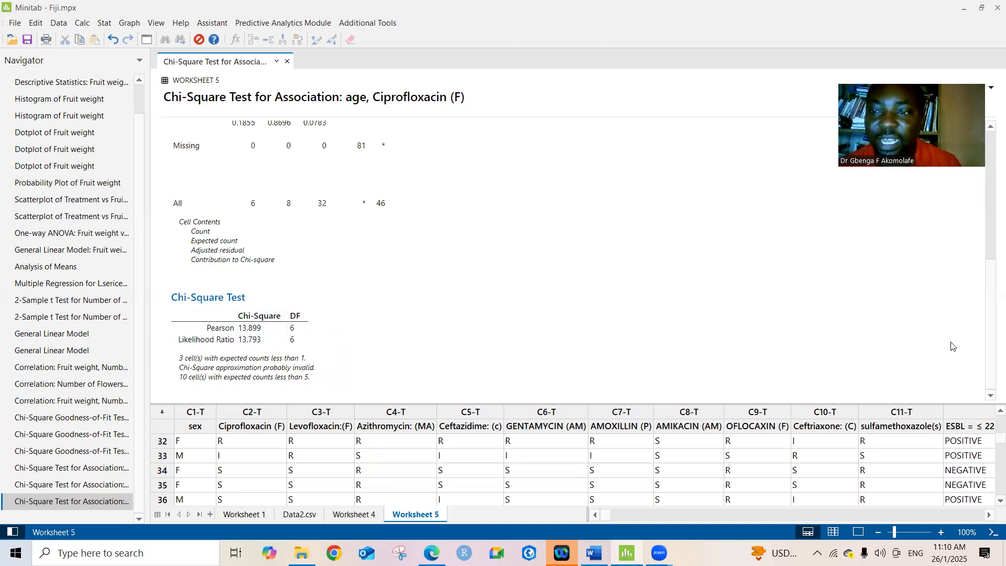
mouse_move(992, 331)
mouse_down()
mouse_move(991, 238)
mouse_move(985, 342)
mouse_up()
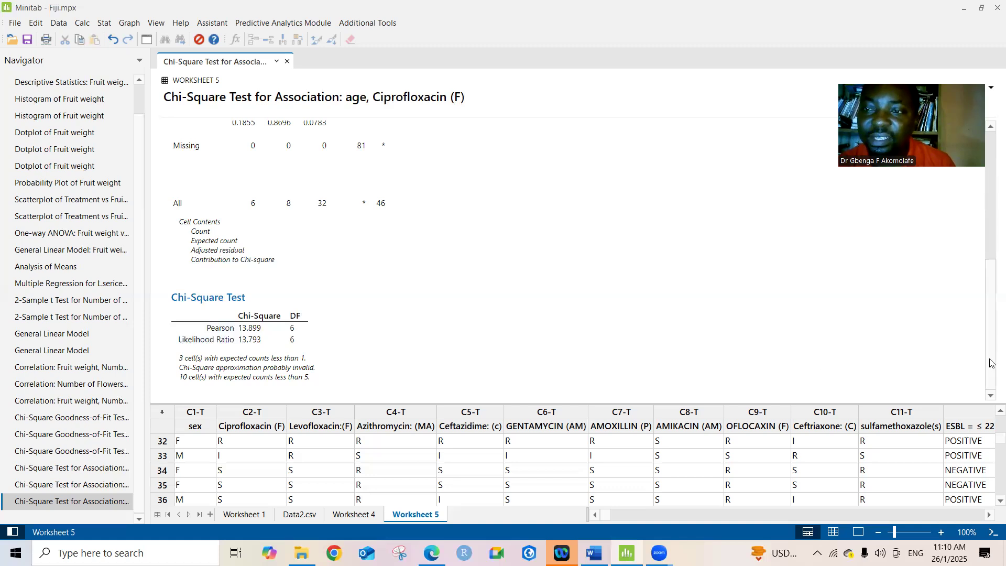
drag(993, 363, 992, 212)
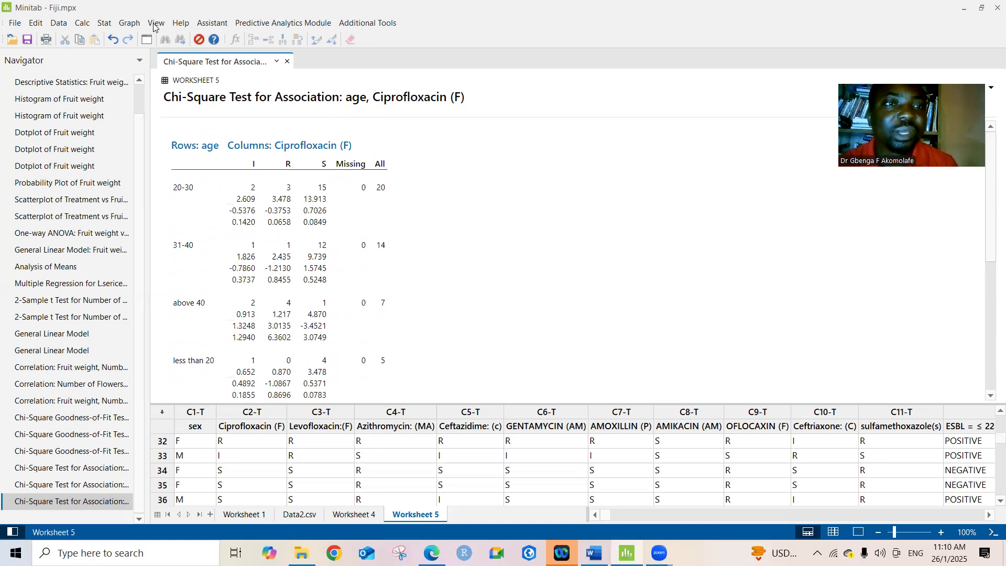
Run the association test with Room Occupancy as rows against Ciprofloxacin (F) and review its chi-square results.
click(103, 24)
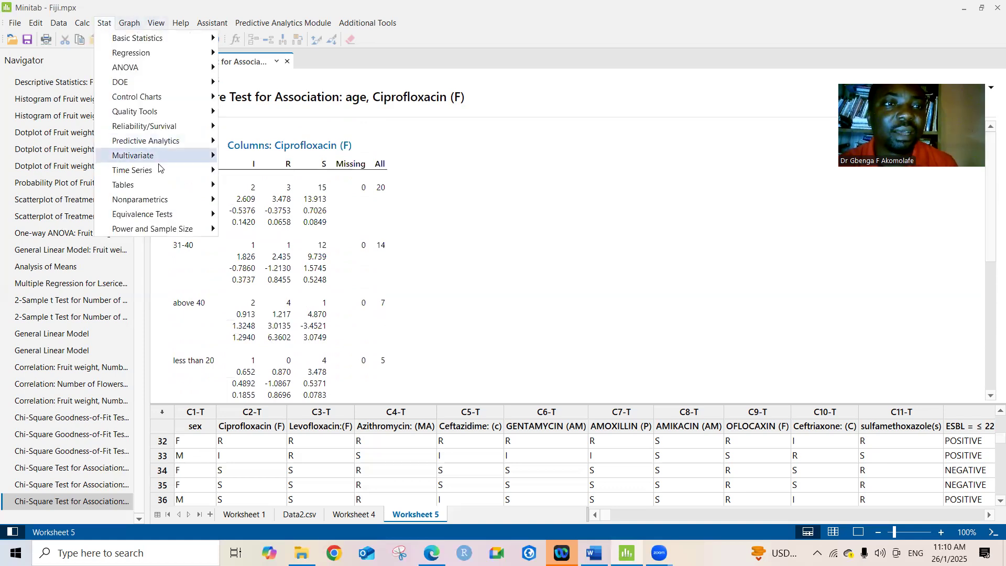
mouse_move(200, 185)
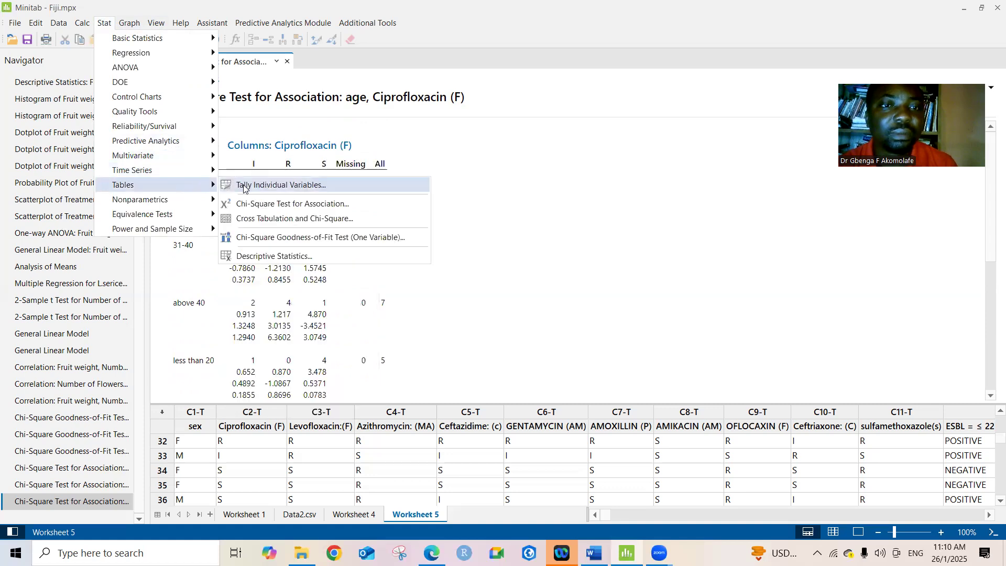
click(278, 204)
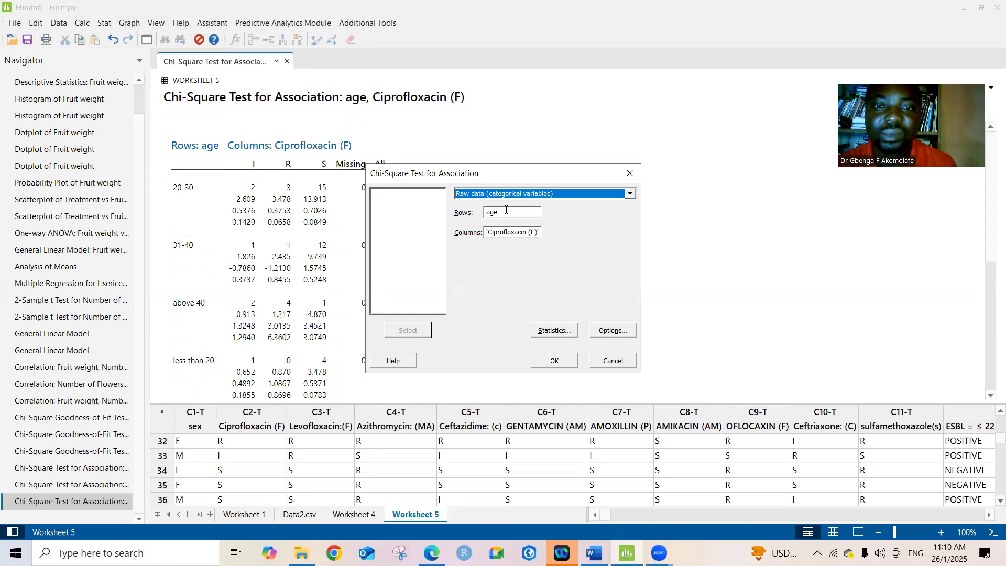
click(506, 211)
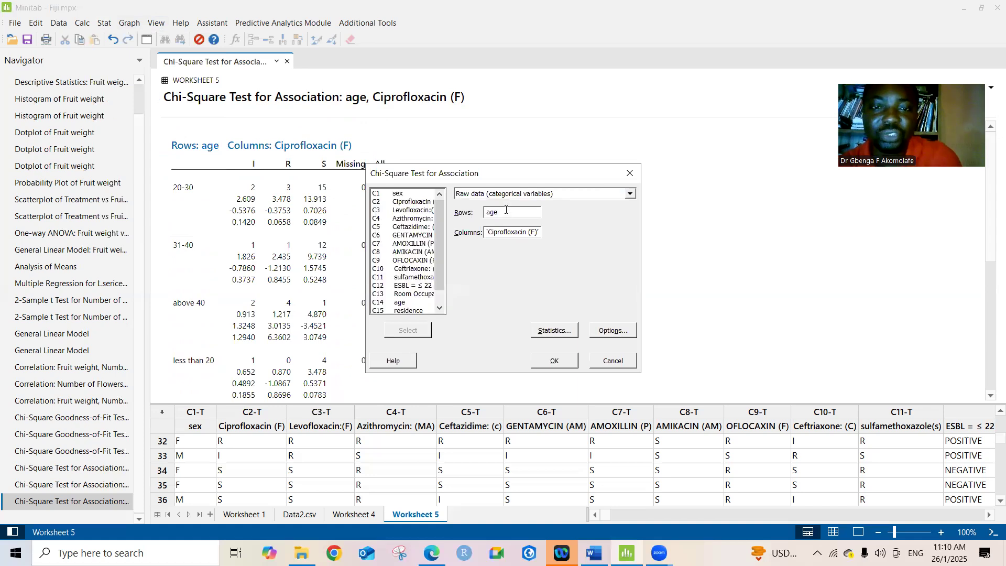
double_click(419, 294)
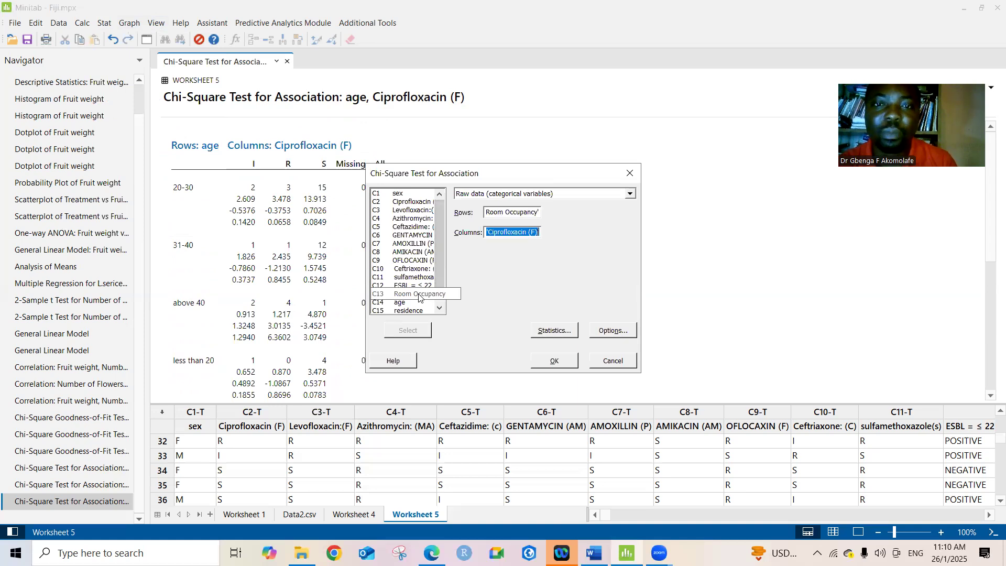
click(550, 360)
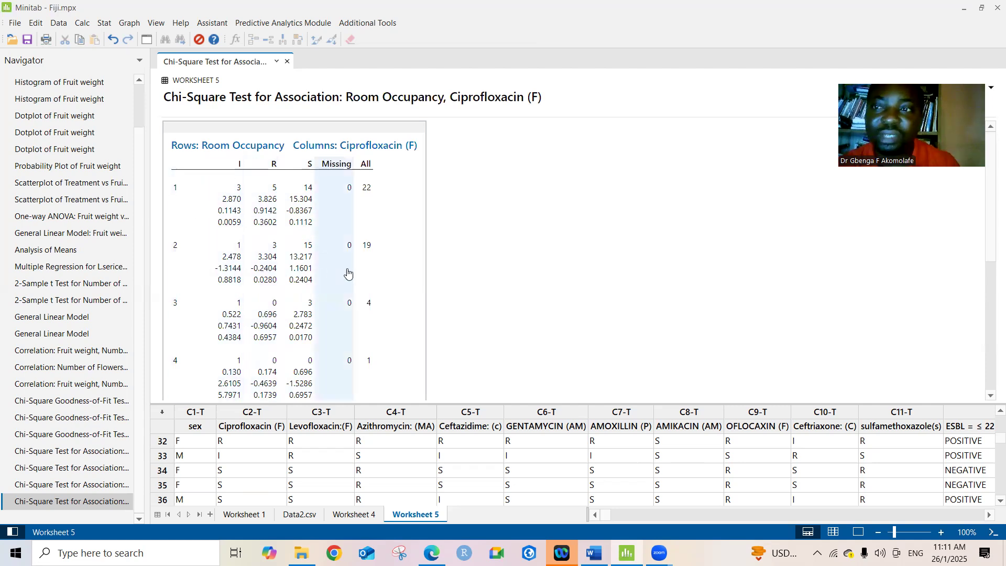
scroll(991, 397, down, 9)
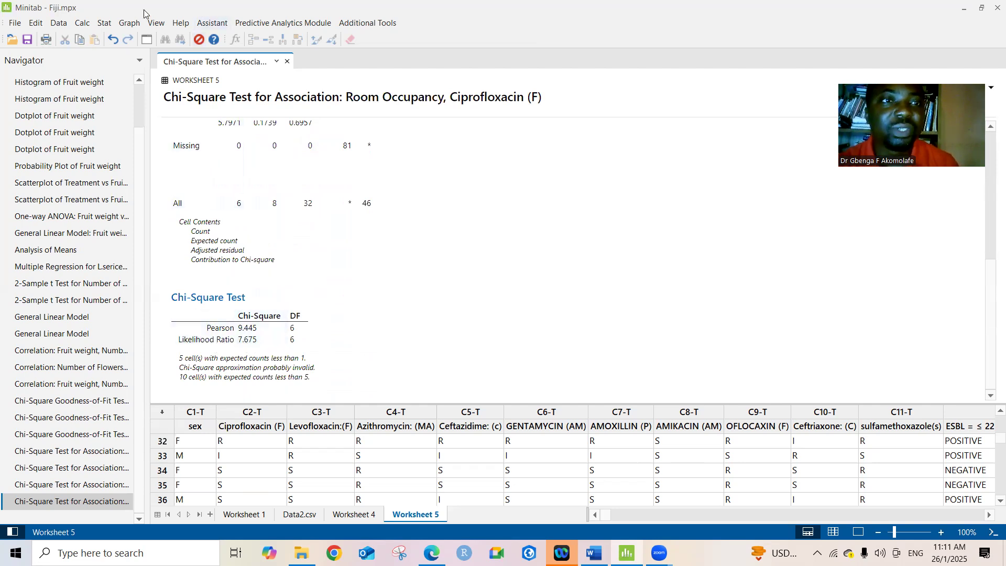
Reopen the Chi-Square Test for Association and replace the column variable with Ceftriaxone: (C).
click(104, 25)
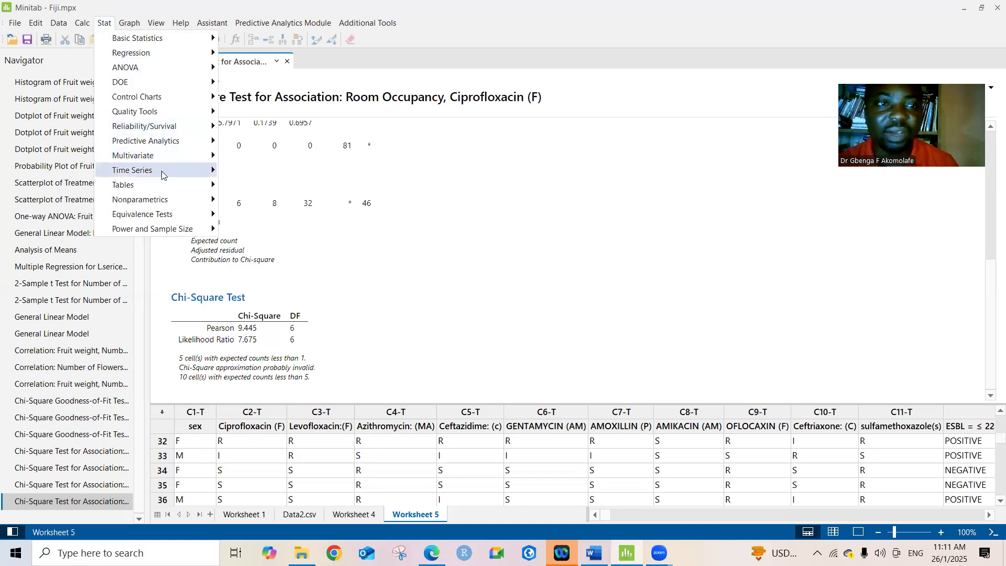
mouse_move(182, 184)
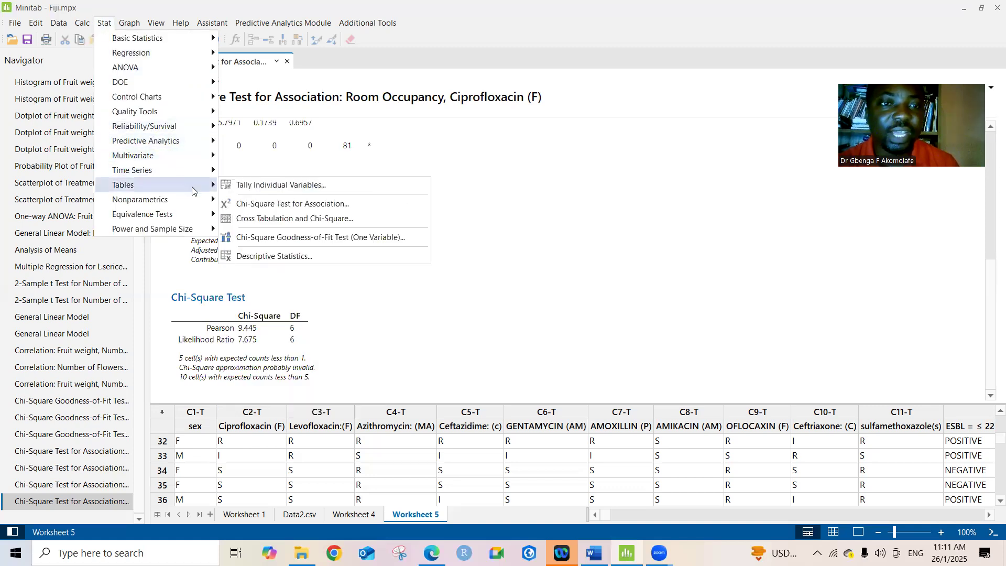
click(263, 206)
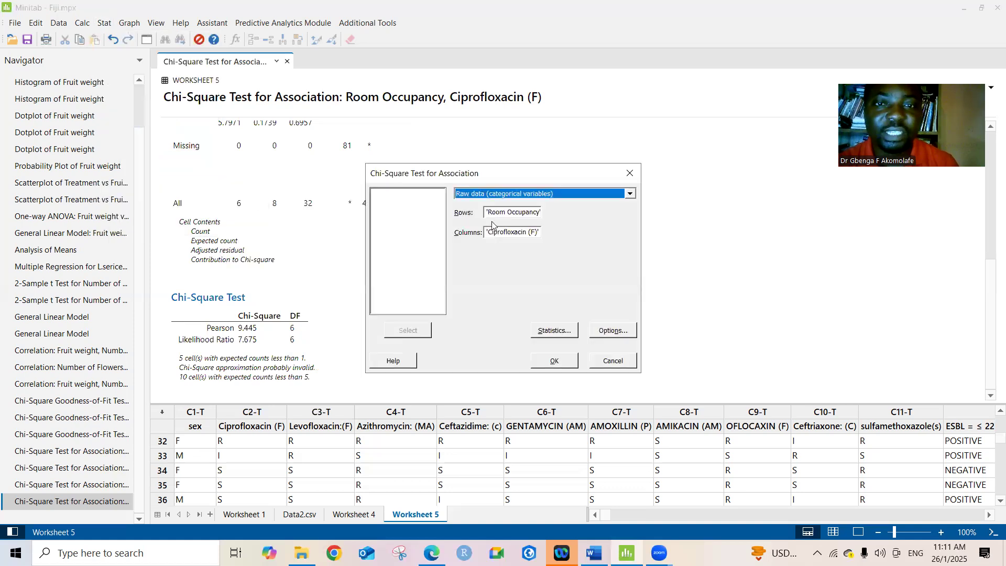
click(538, 231)
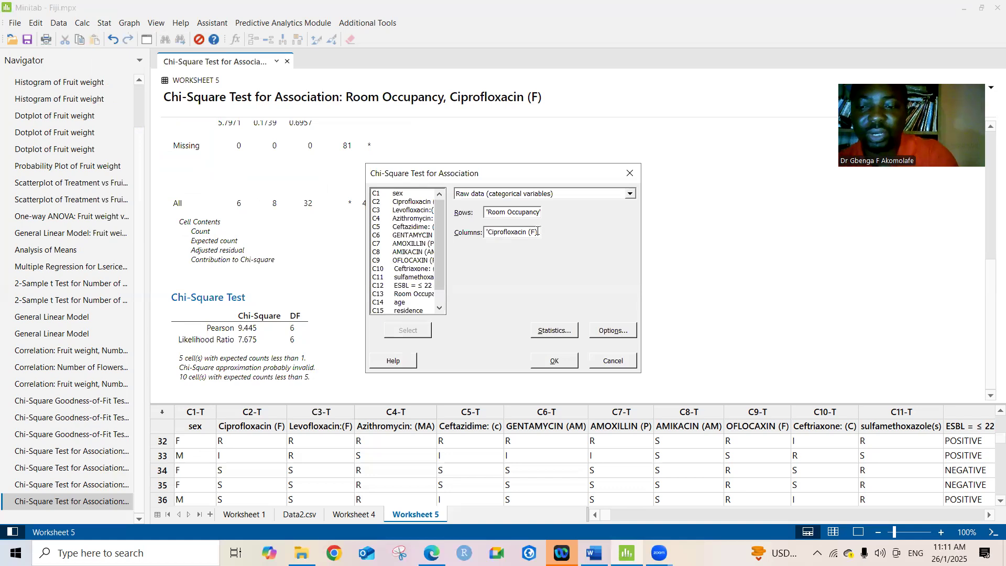
key(BackSpace)
key(BackSpace)
key(BackSpace)
key(BackSpace)
key(BackSpace)
key(BackSpace)
key(BackSpace)
key(BackSpace)
key(BackSpace)
key(BackSpace)
key(BackSpace)
key(BackSpace)
key(BackSpace)
key(BackSpace)
key(BackSpace)
key(BackSpace)
key(BackSpace)
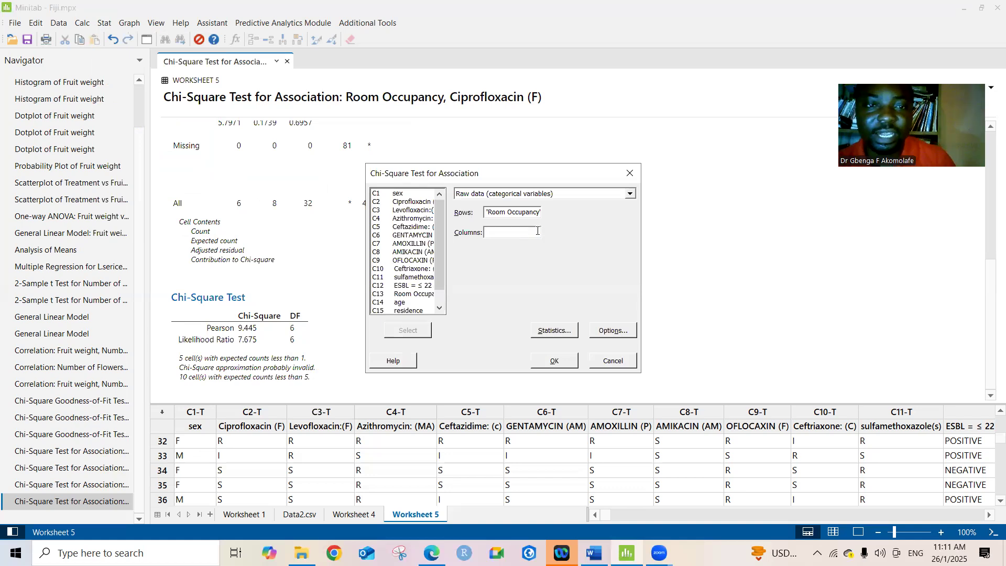
double_click(401, 272)
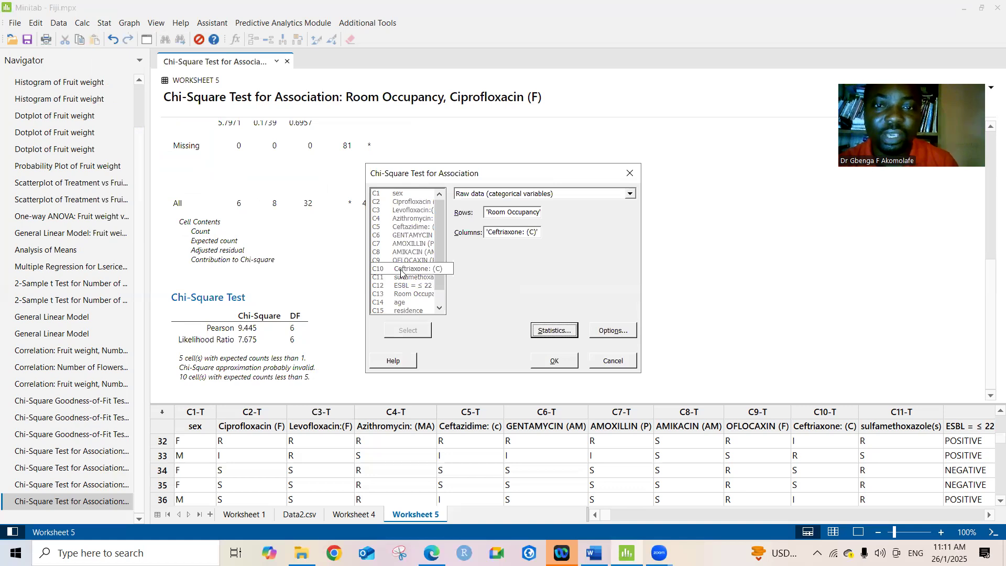
Replace the row variable with facility and run the association test against Ceftriaxone: (C).
click(539, 212)
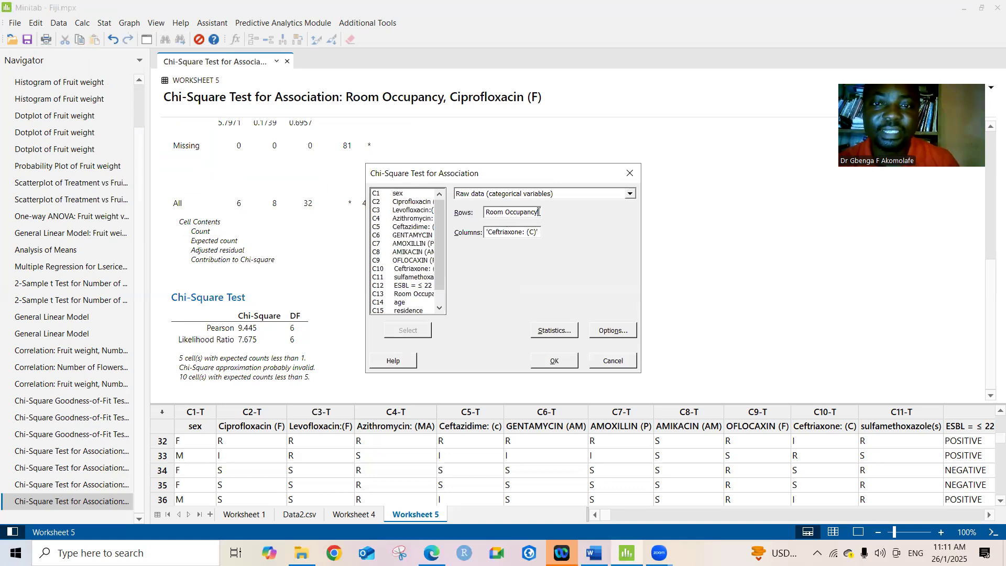
key(BackSpace)
key(BackSpace)
key(BackSpace)
key(BackSpace)
key(BackSpace)
key(BackSpace)
key(BackSpace)
key(BackSpace)
key(BackSpace)
key(BackSpace)
key(BackSpace)
key(BackSpace)
key(BackSpace)
key(BackSpace)
key(BackSpace)
key(BackSpace)
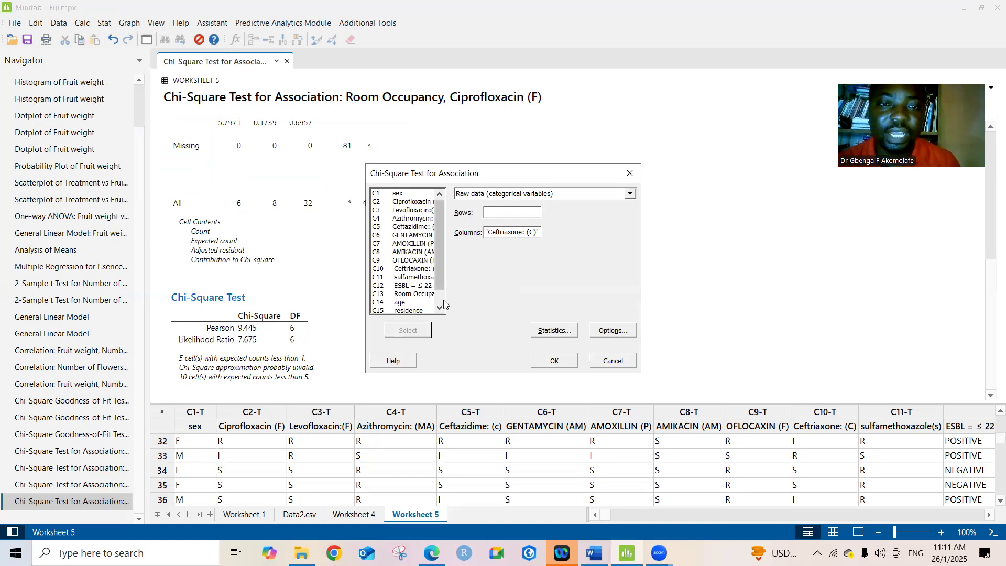
scroll(443, 300, down, 2)
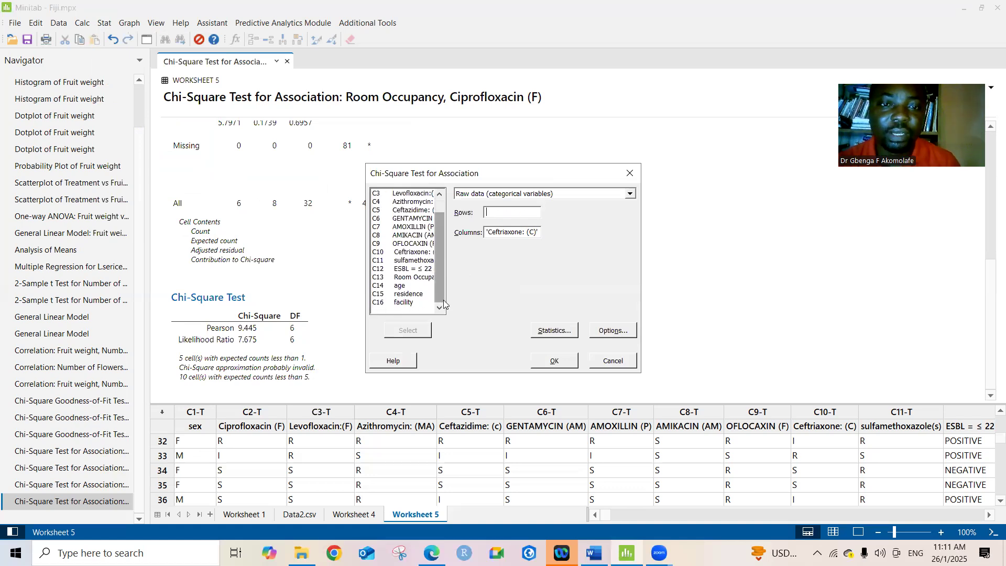
double_click(398, 304)
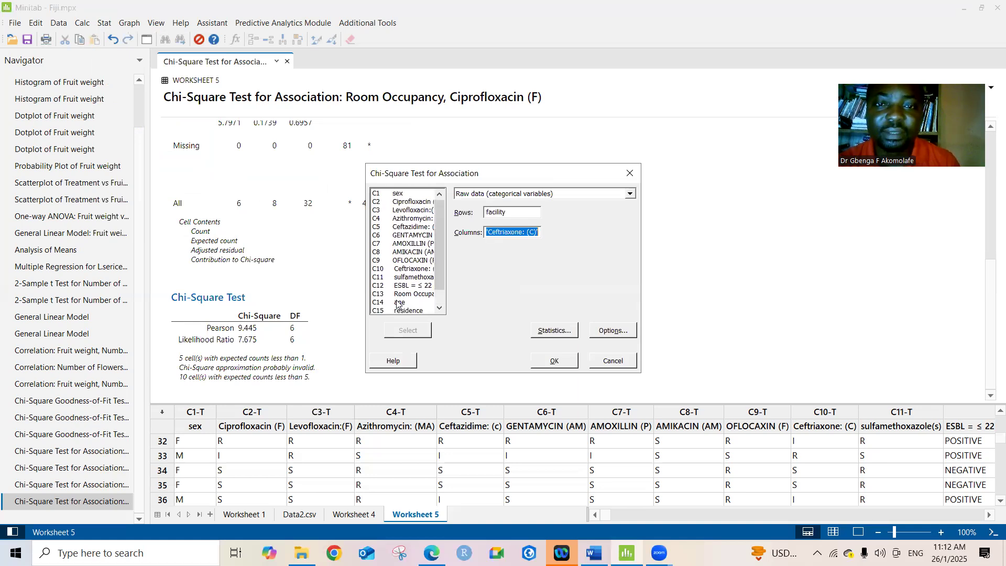
click(551, 362)
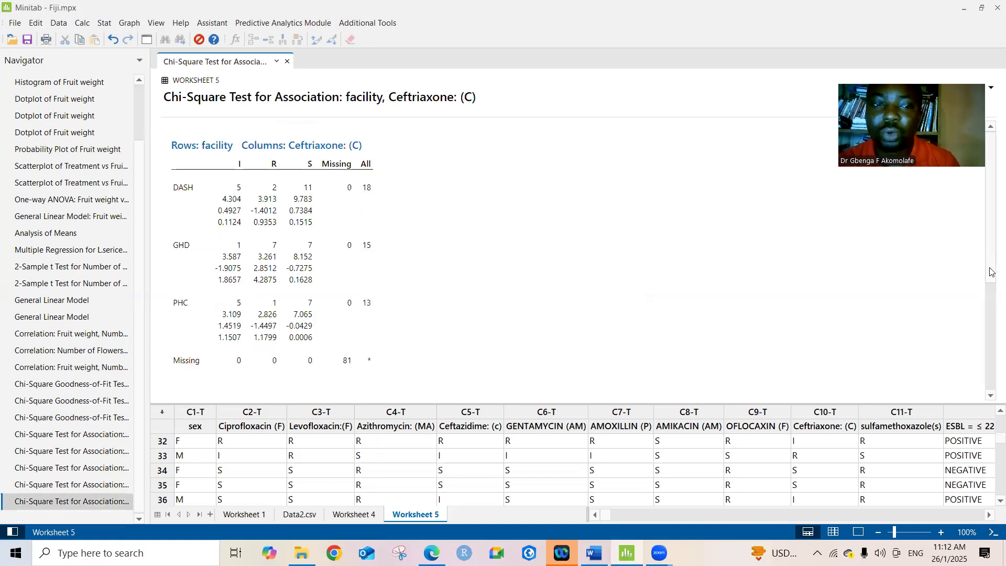
Examine the facility by Ceftriaxone: (C) output, comparing the cell statistics with the chi-square p-values.
scroll(992, 343, down, 2)
scroll(992, 343, down, 5)
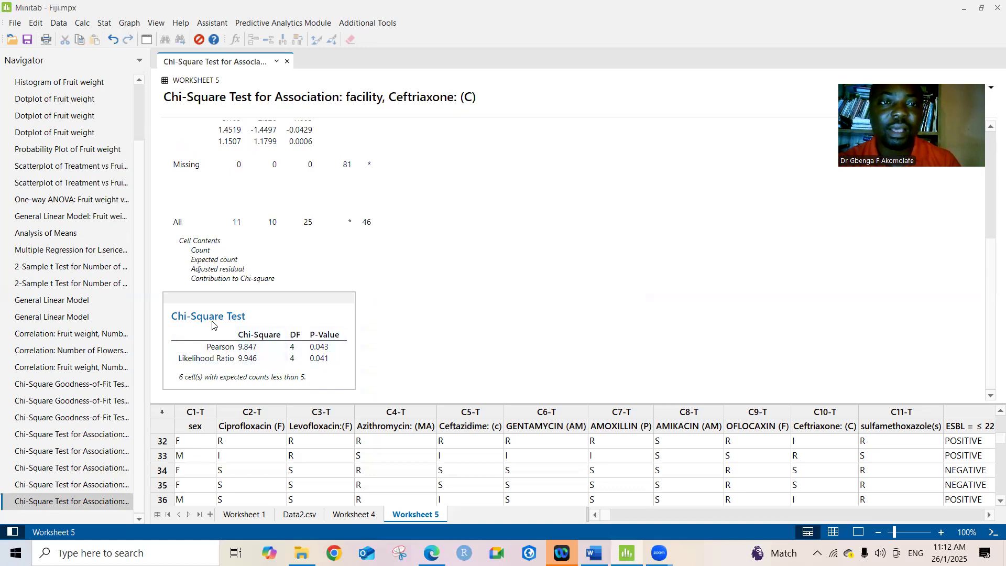
drag(988, 335, 992, 216)
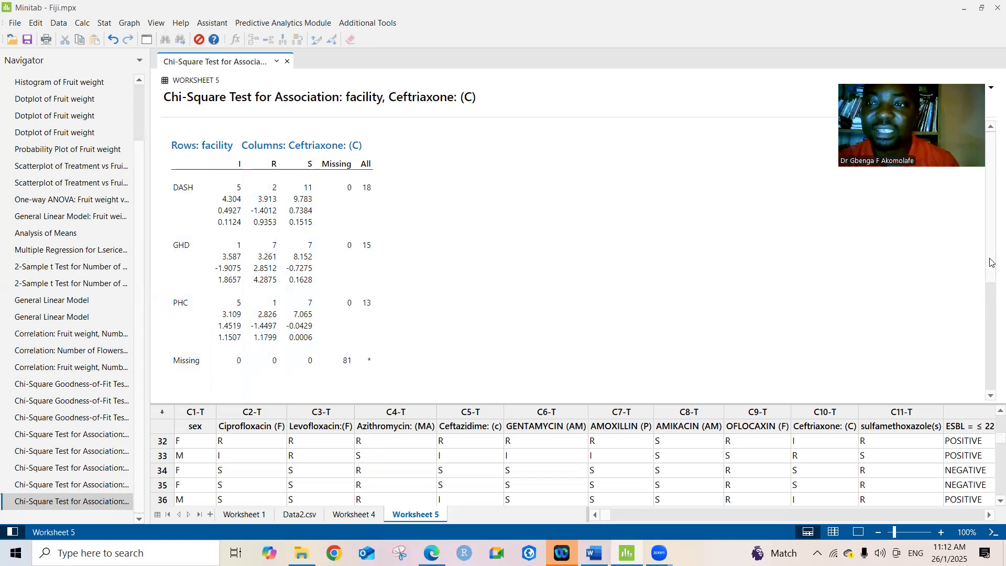
drag(990, 241, 982, 354)
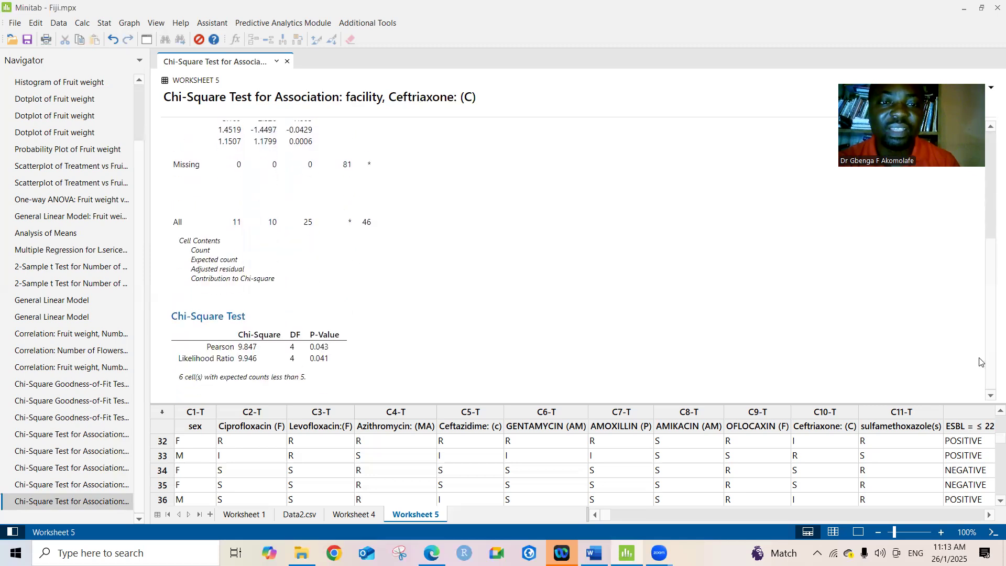